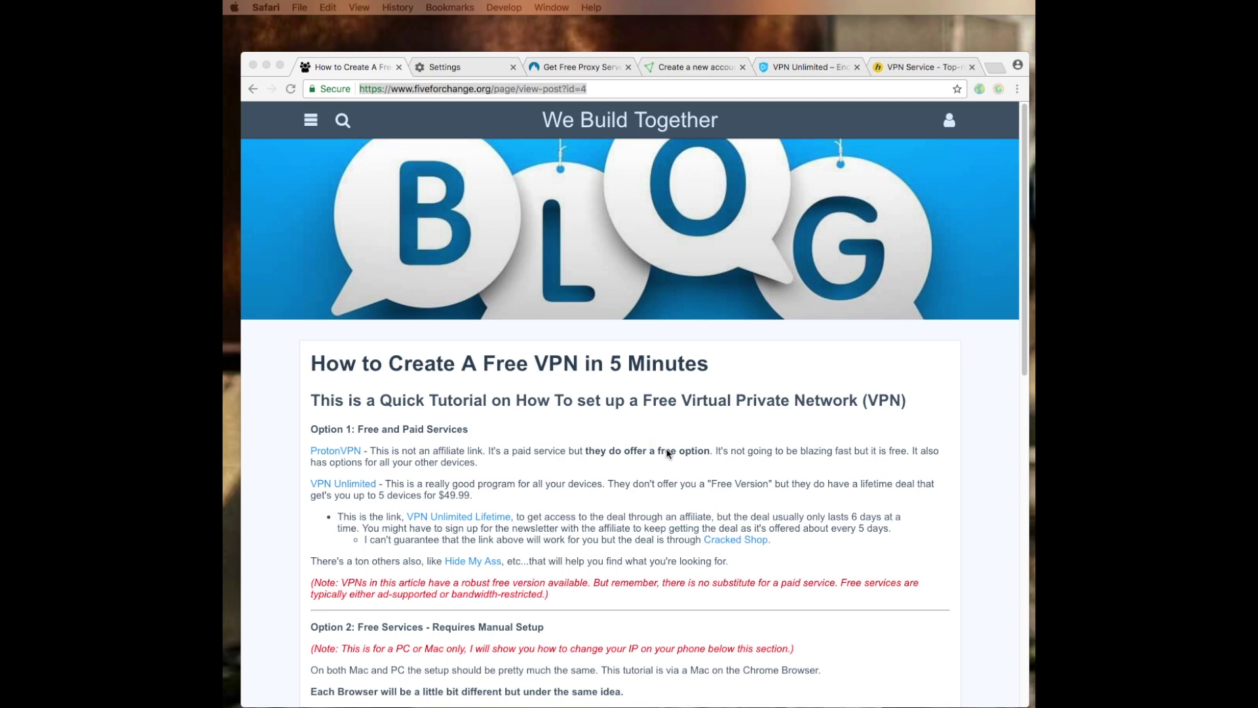
Step: Scroll through the 'How to Create A Free VPN in 5 Minutes' post to its 17-step proxy instructions
scroll(667, 452, down, 10)
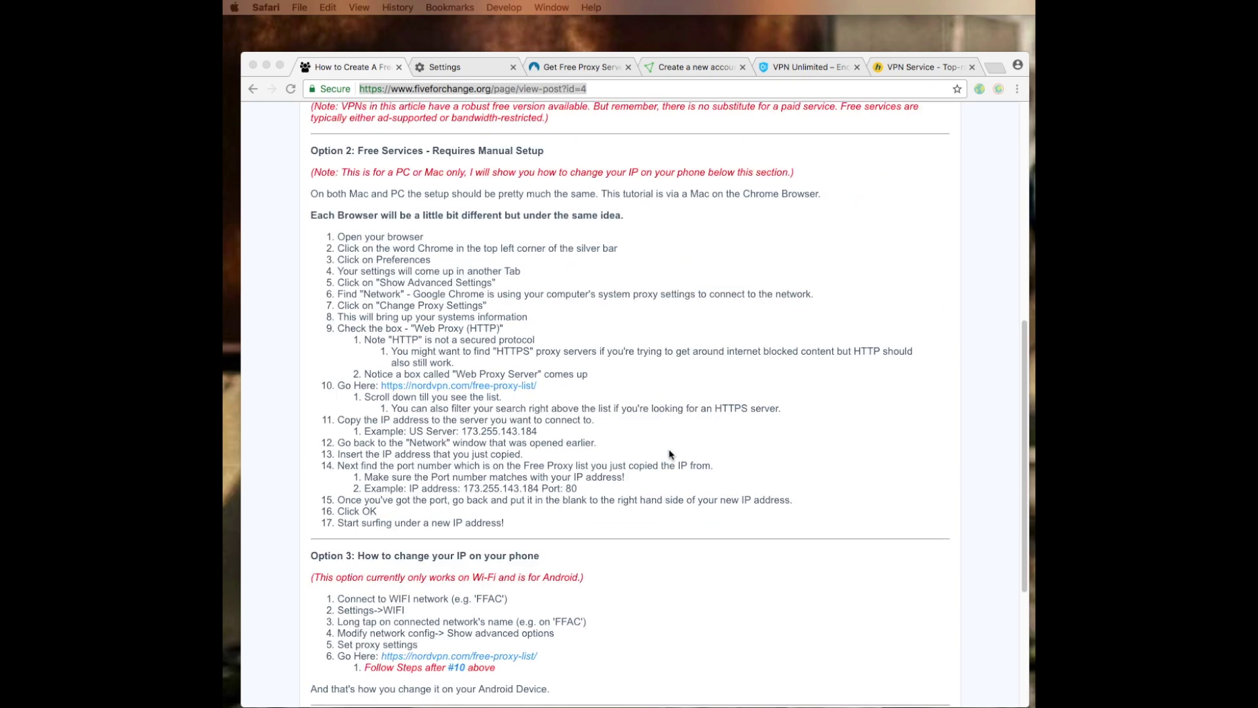
scroll(670, 453, down, 5)
scroll(682, 457, up, 7)
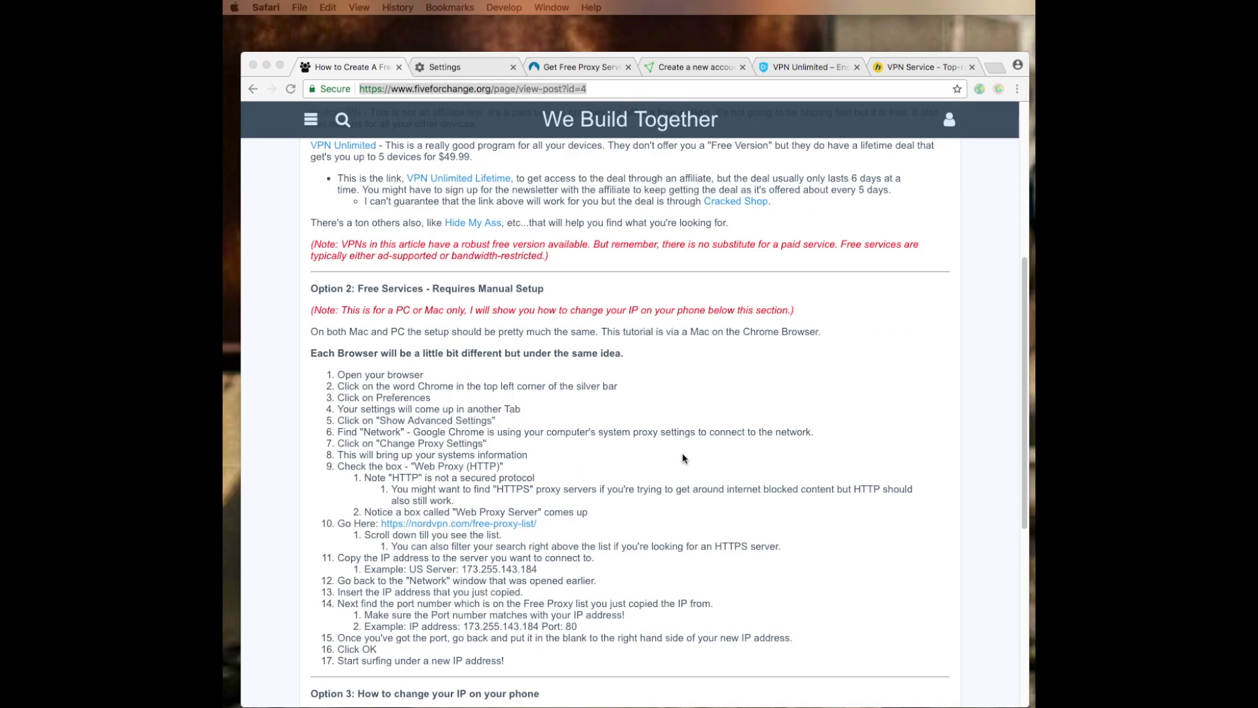
scroll(684, 457, up, 7)
key(super+Tab)
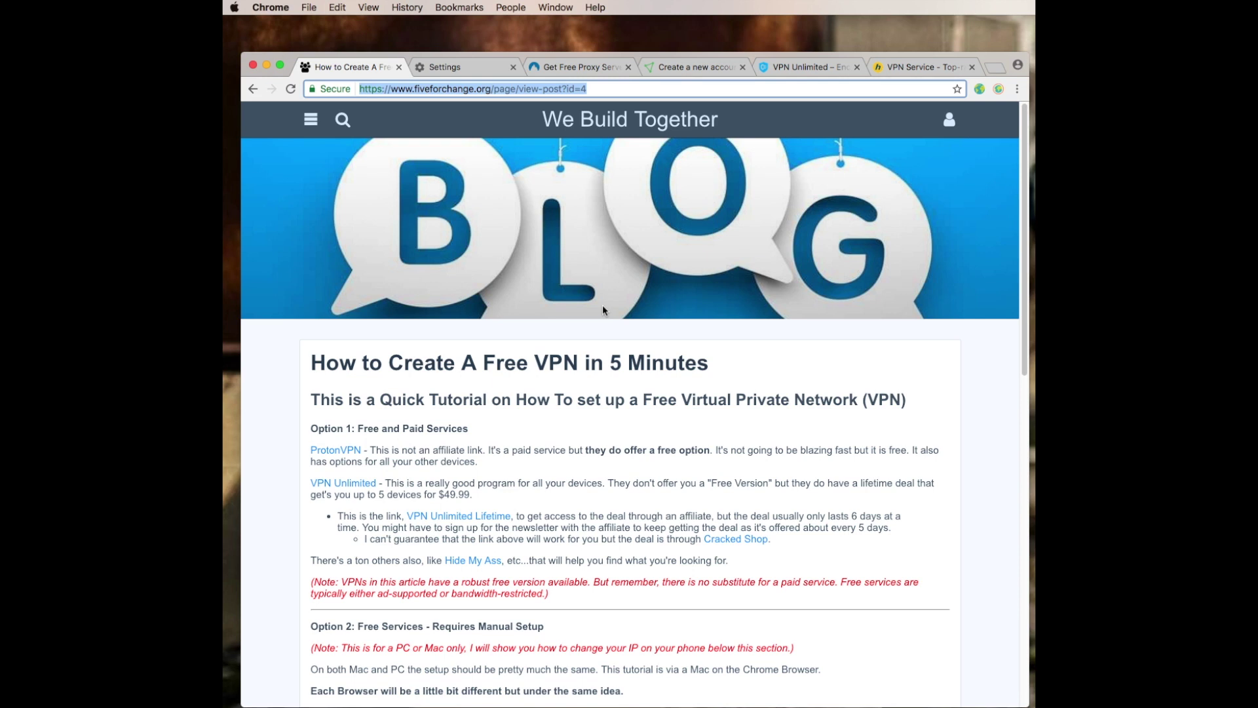
click(286, 8)
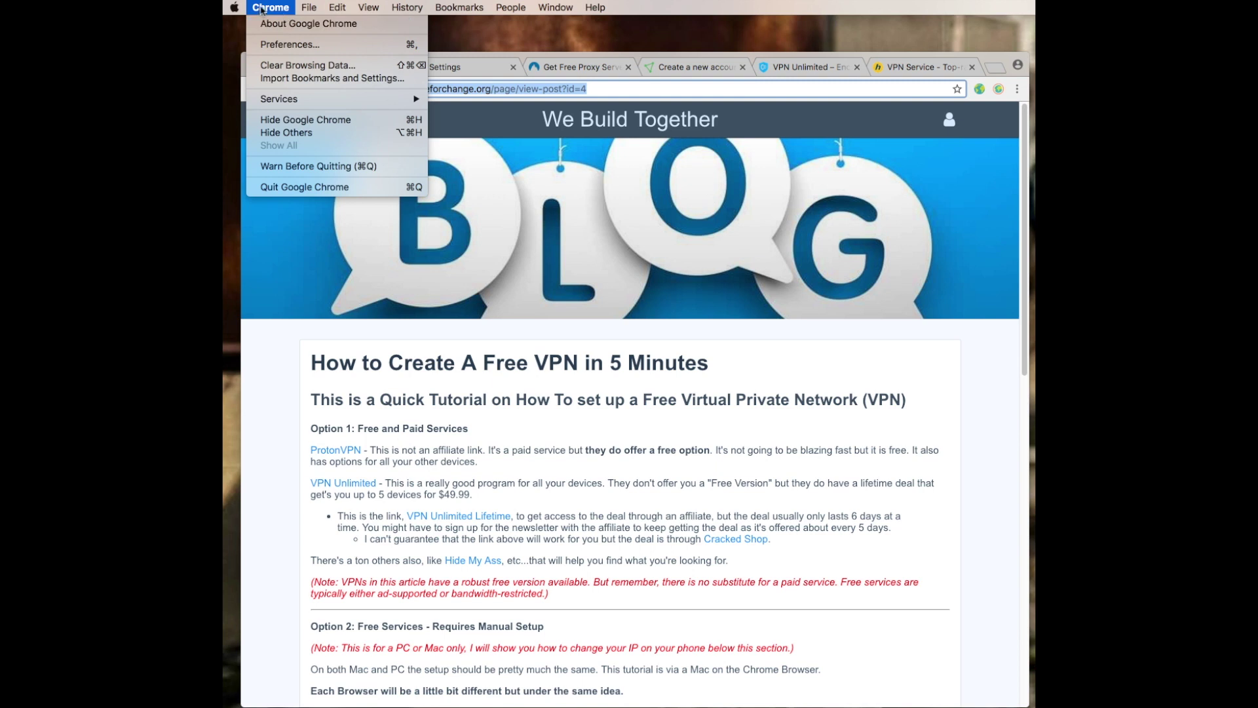
Step: Open Chrome's settings and scroll to the Network section's system proxy settings
click(300, 44)
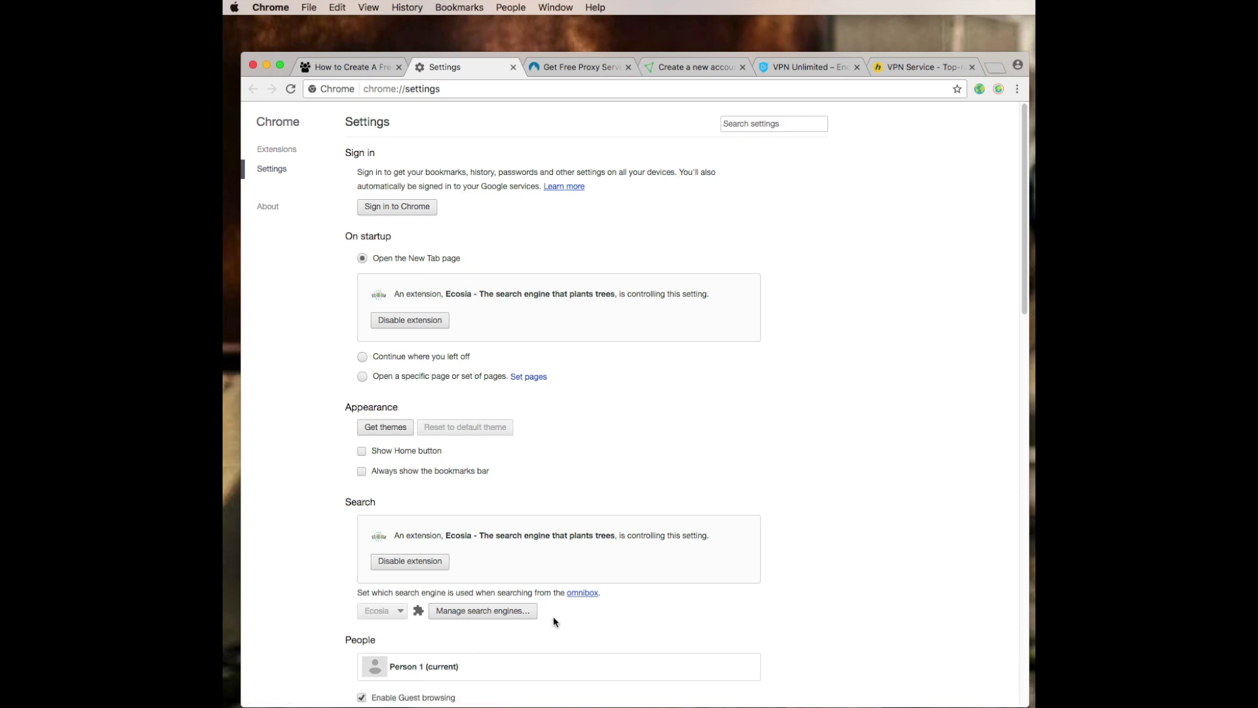
scroll(550, 627, down, 10)
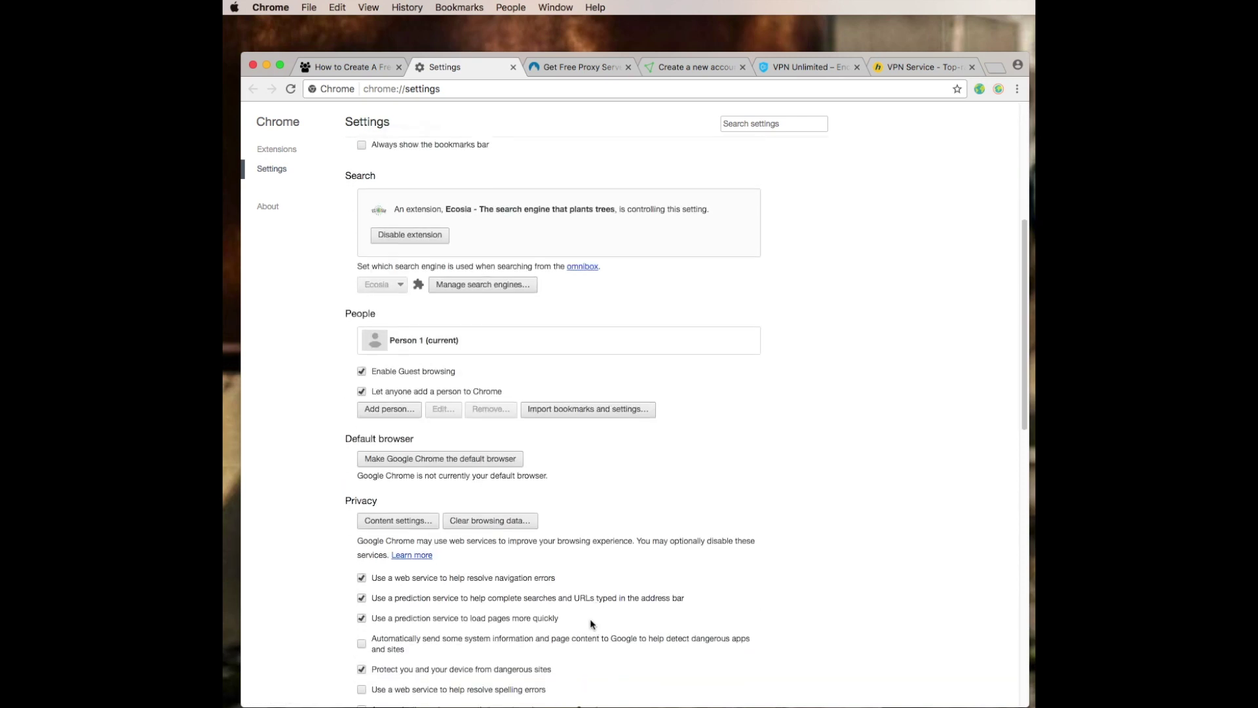
scroll(372, 562, down, 12)
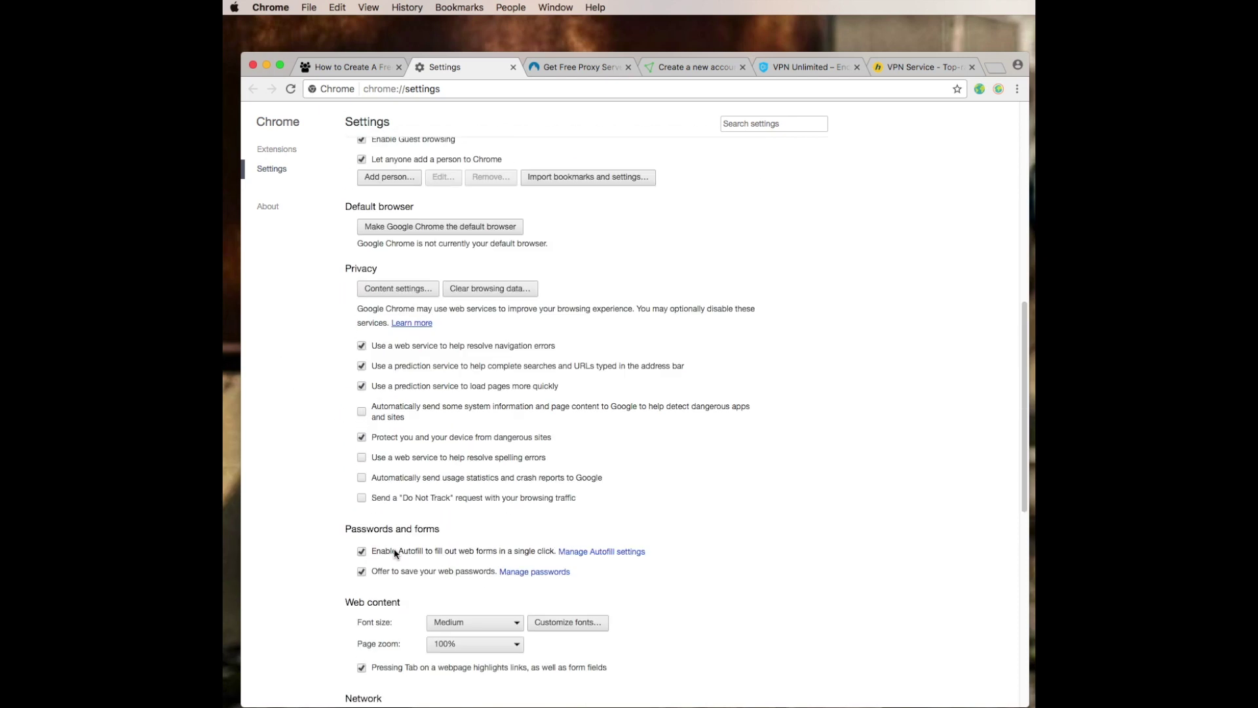
triple_click(402, 557)
scroll(401, 557, down, 3)
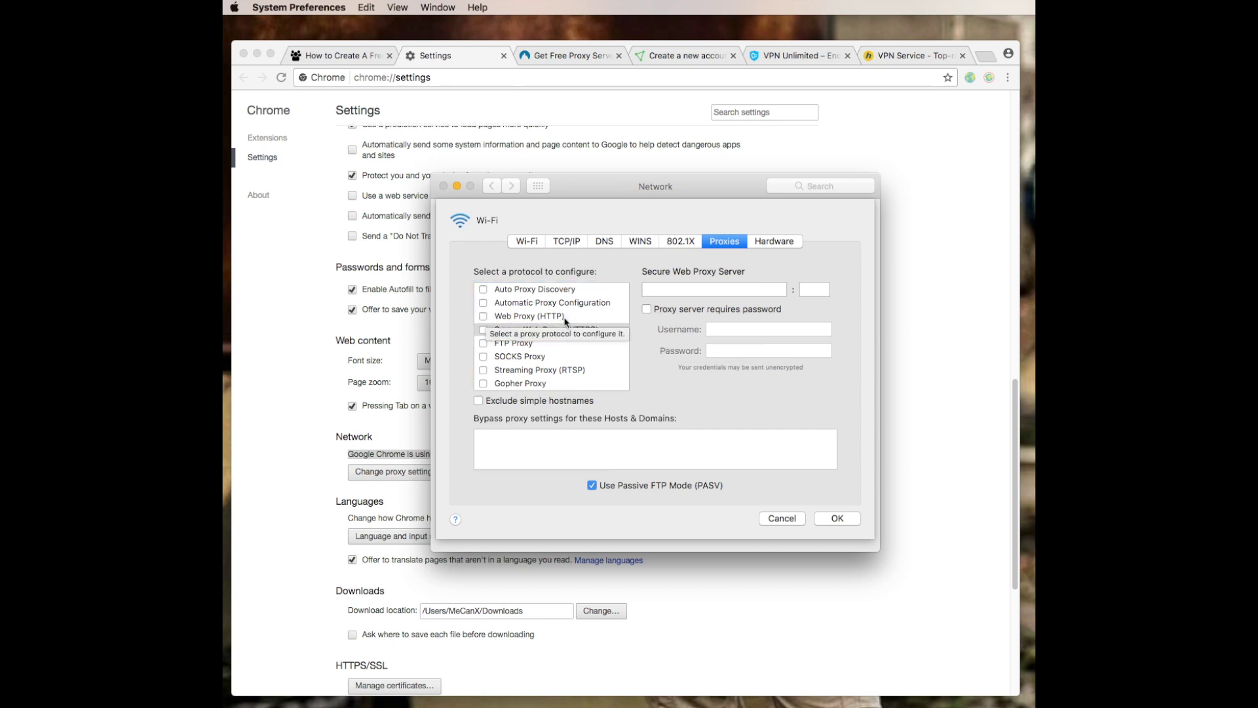
Step: Enable Secure Web Proxy (HTTPS) for Wi-Fi and select its still-empty server address field
click(481, 329)
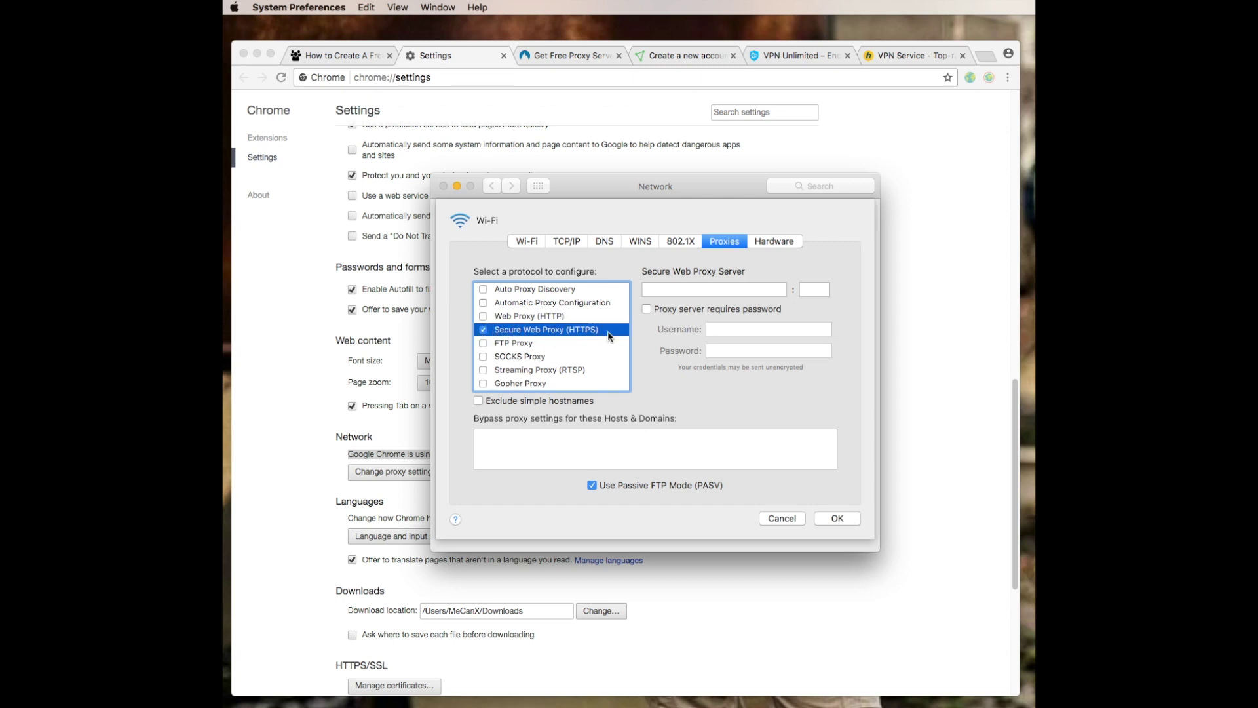
click(663, 289)
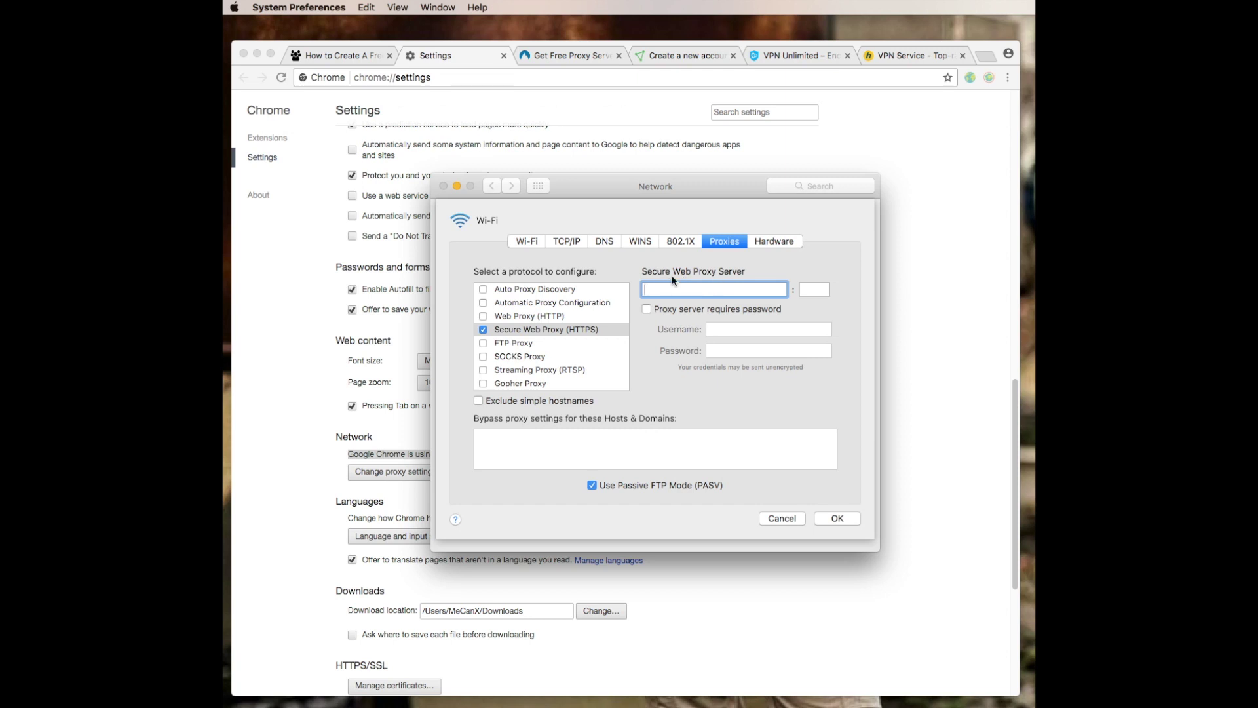
key(Tab)
click(712, 289)
click(569, 58)
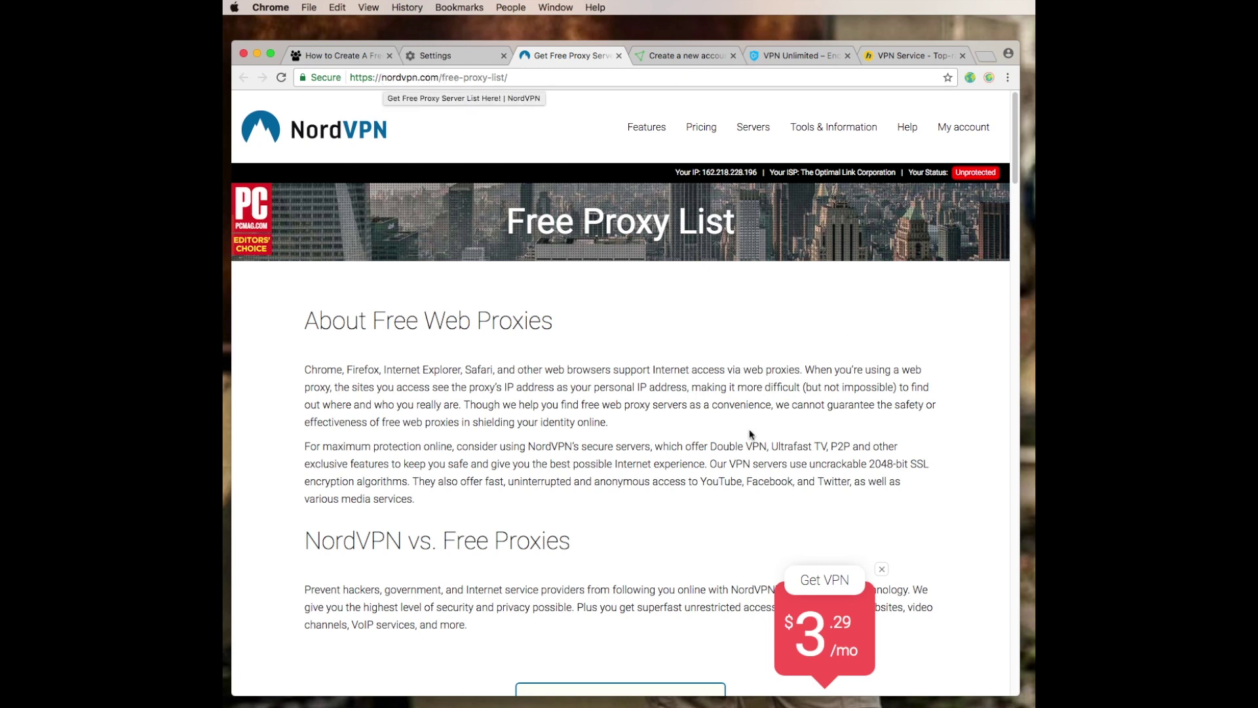
Step: Scroll NordVPN's free proxy page down to the search options filtered to HTTPS
scroll(674, 474, down, 15)
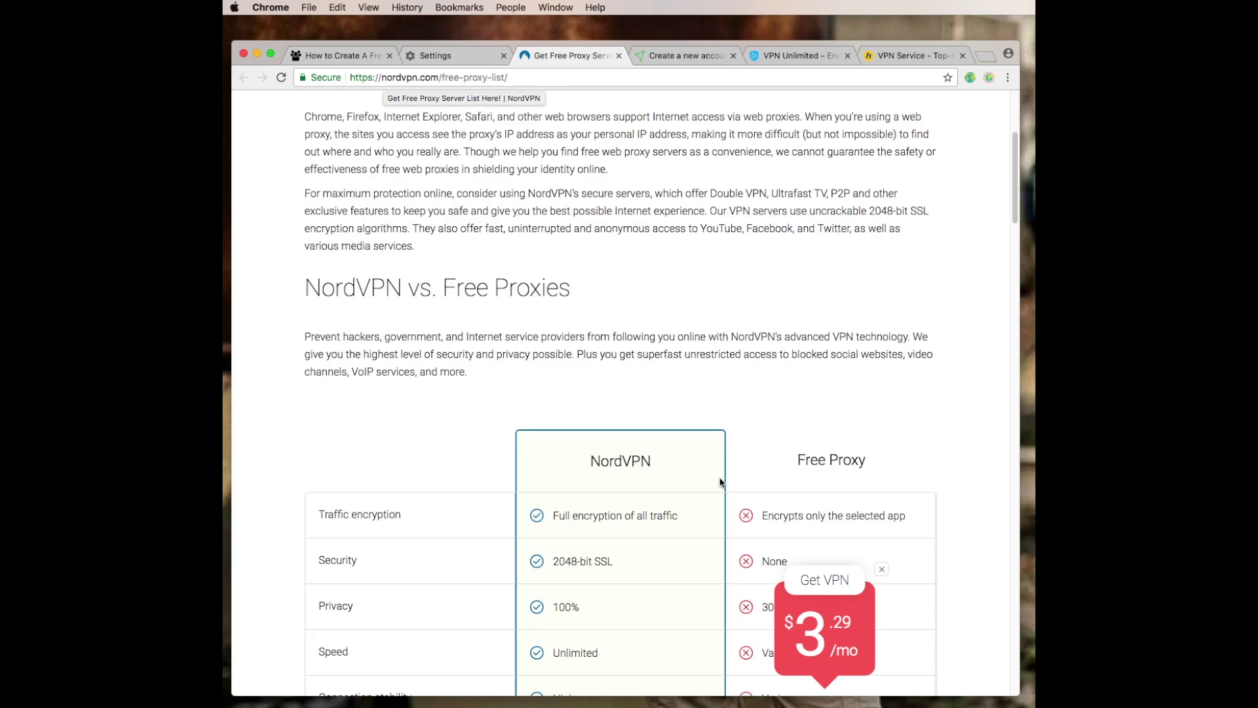
scroll(753, 471, down, 11)
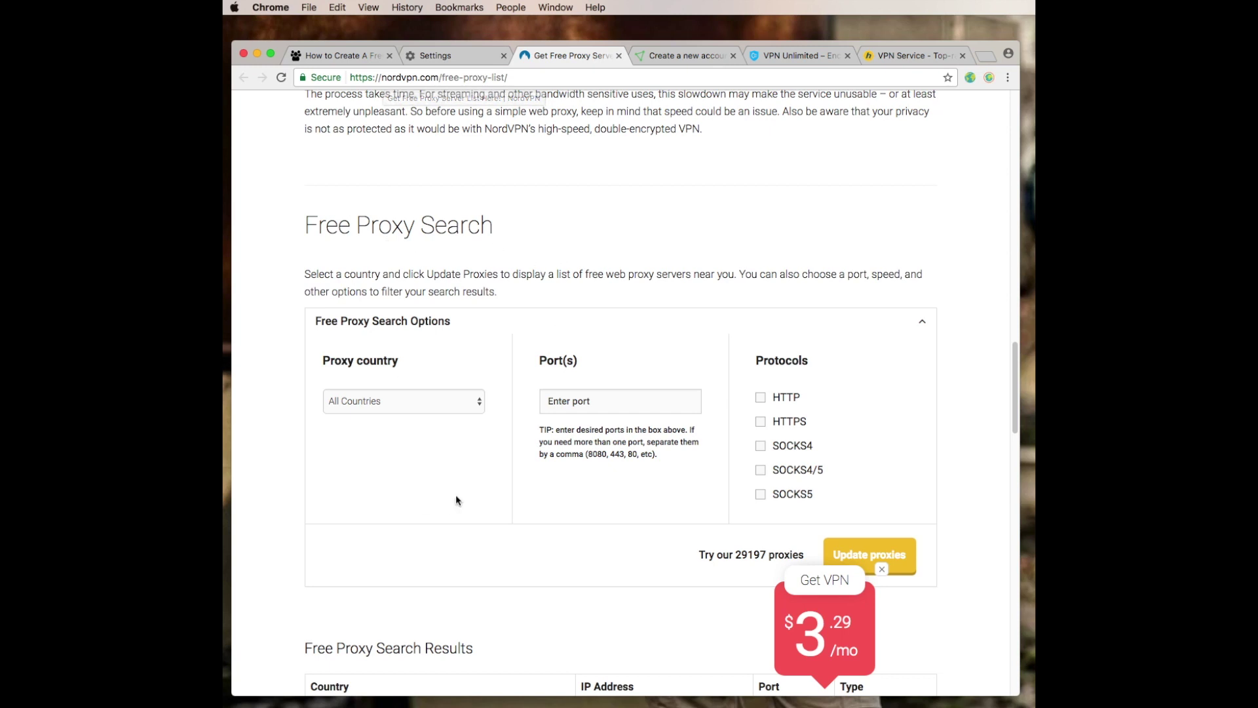
scroll(478, 483, down, 1)
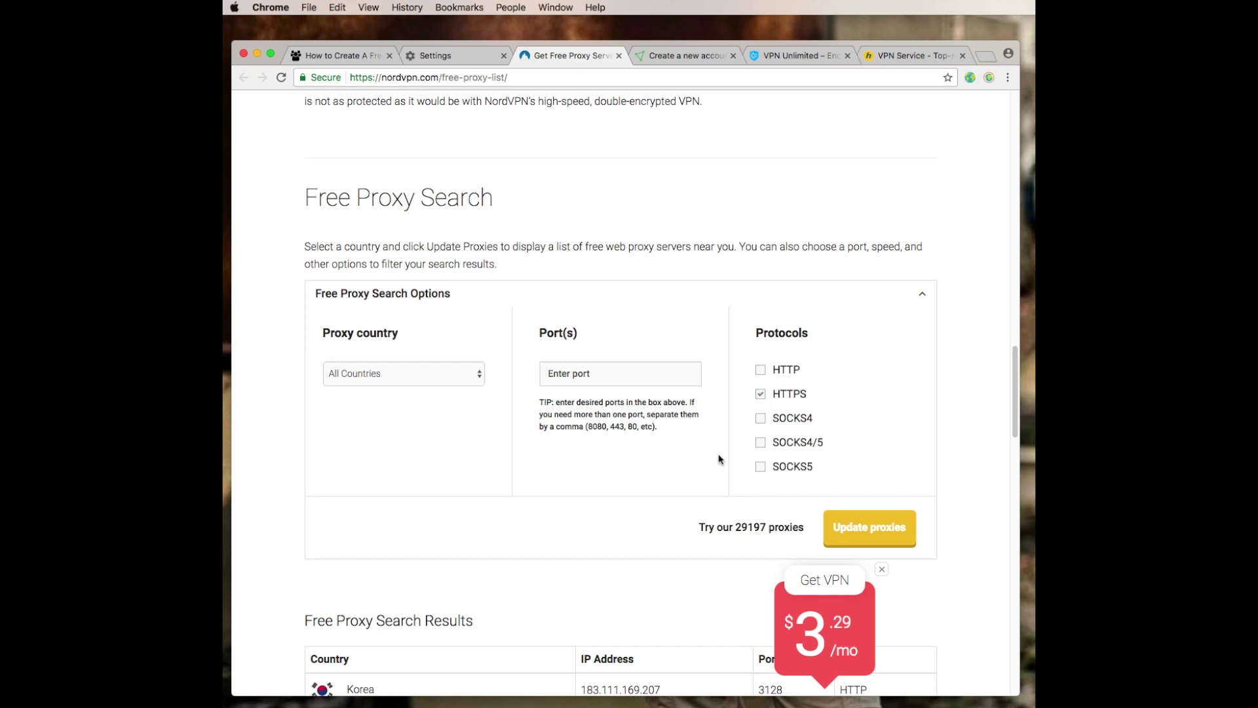
scroll(721, 466, down, 1)
Step: Update the results to list free HTTPS proxies and scroll through them
click(859, 505)
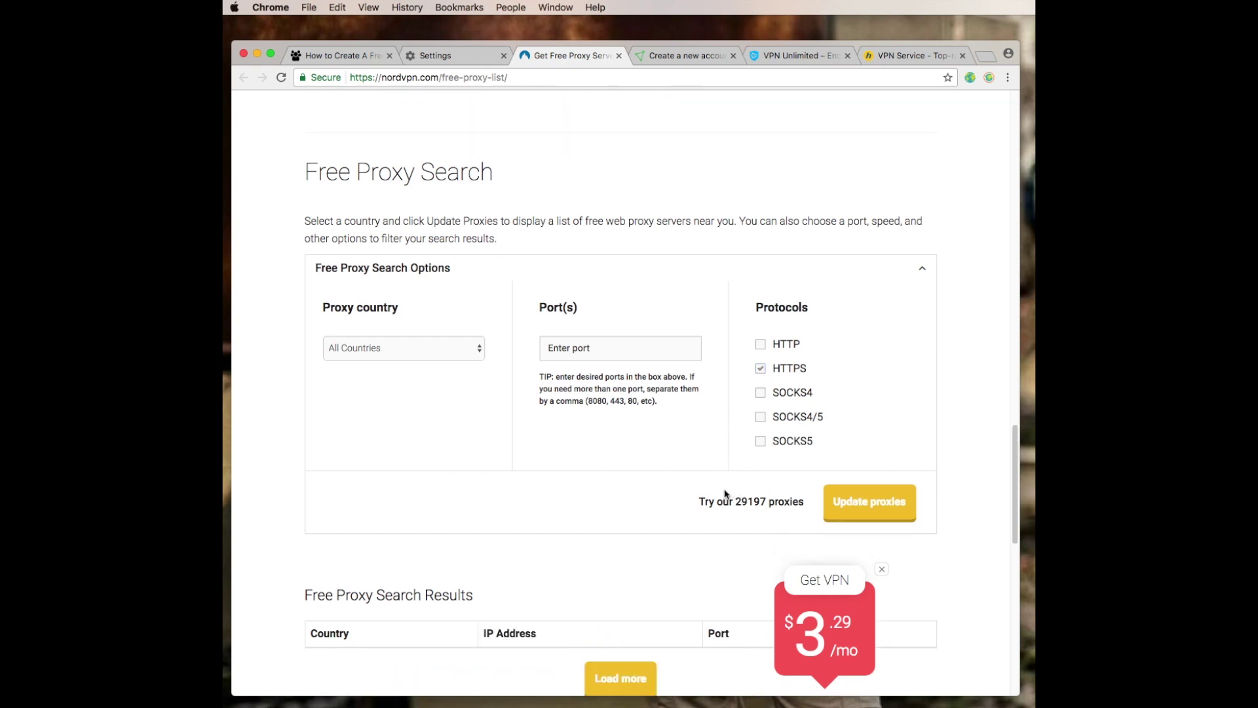
scroll(421, 244, down, 6)
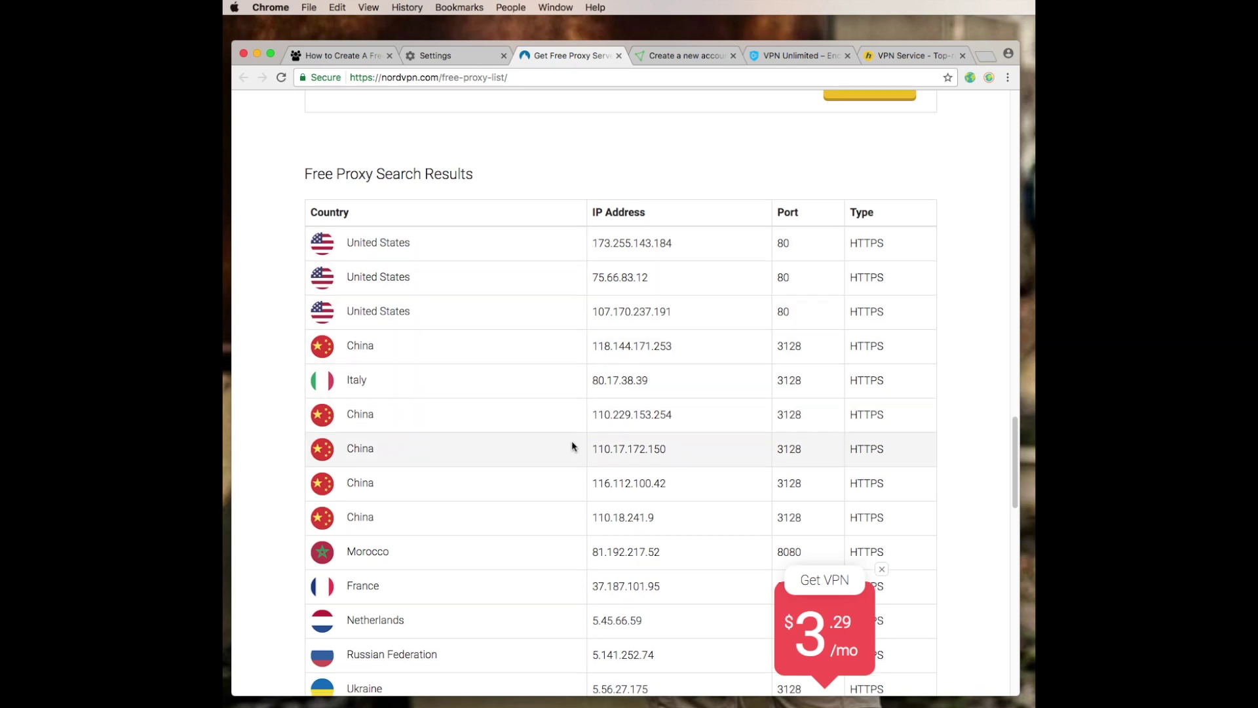
scroll(572, 444, down, 3)
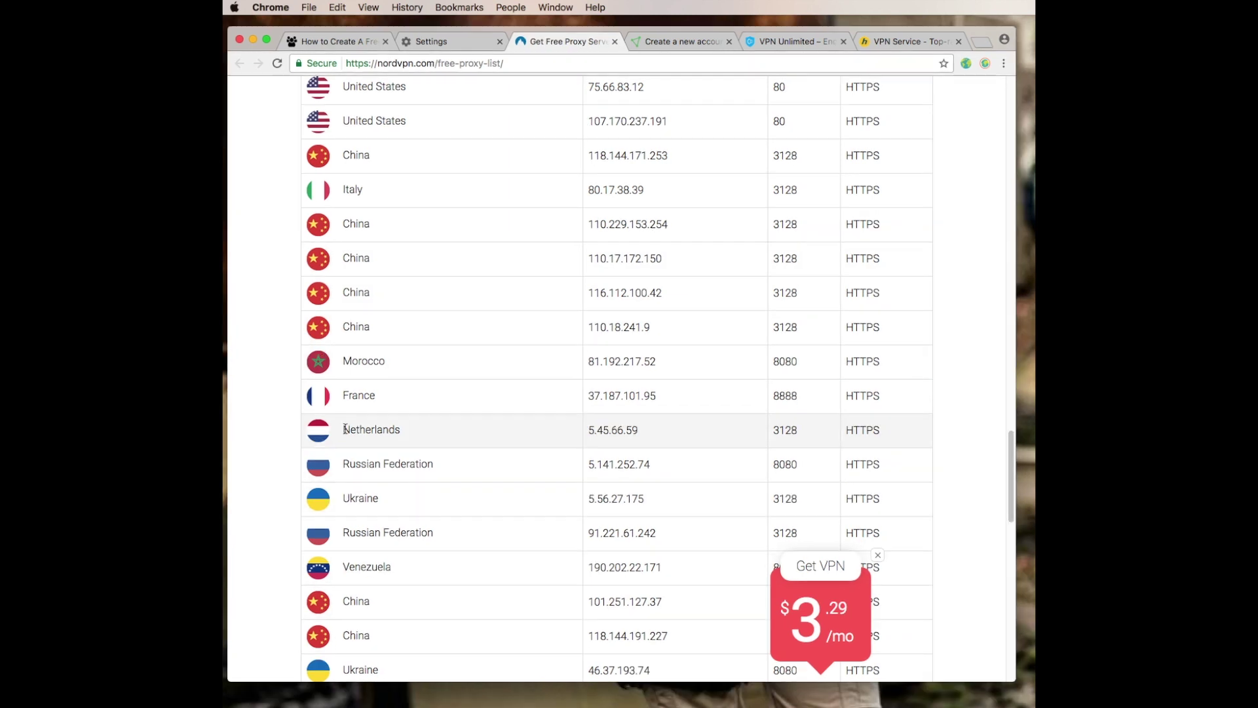
Step: Copy the Netherlands proxy's IP address 5.45.66.59 and return to the network settings
drag(344, 429, 407, 429)
drag(587, 430, 673, 429)
right_click(633, 428)
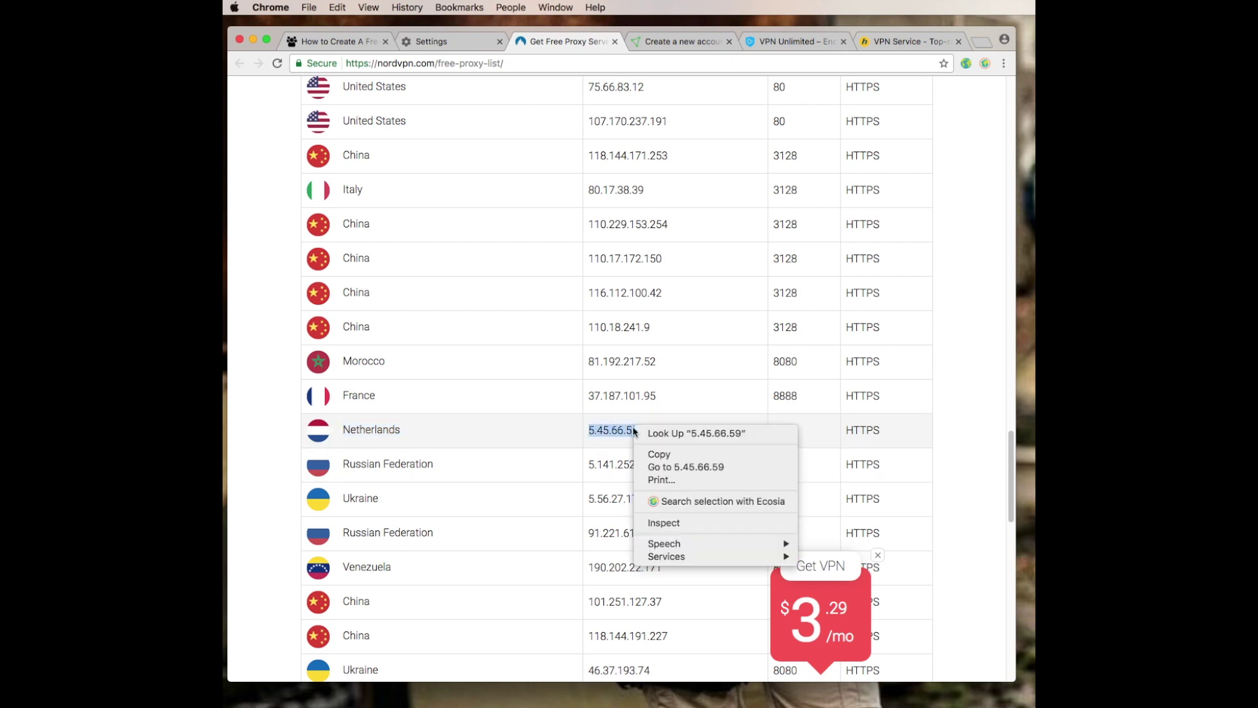
click(659, 454)
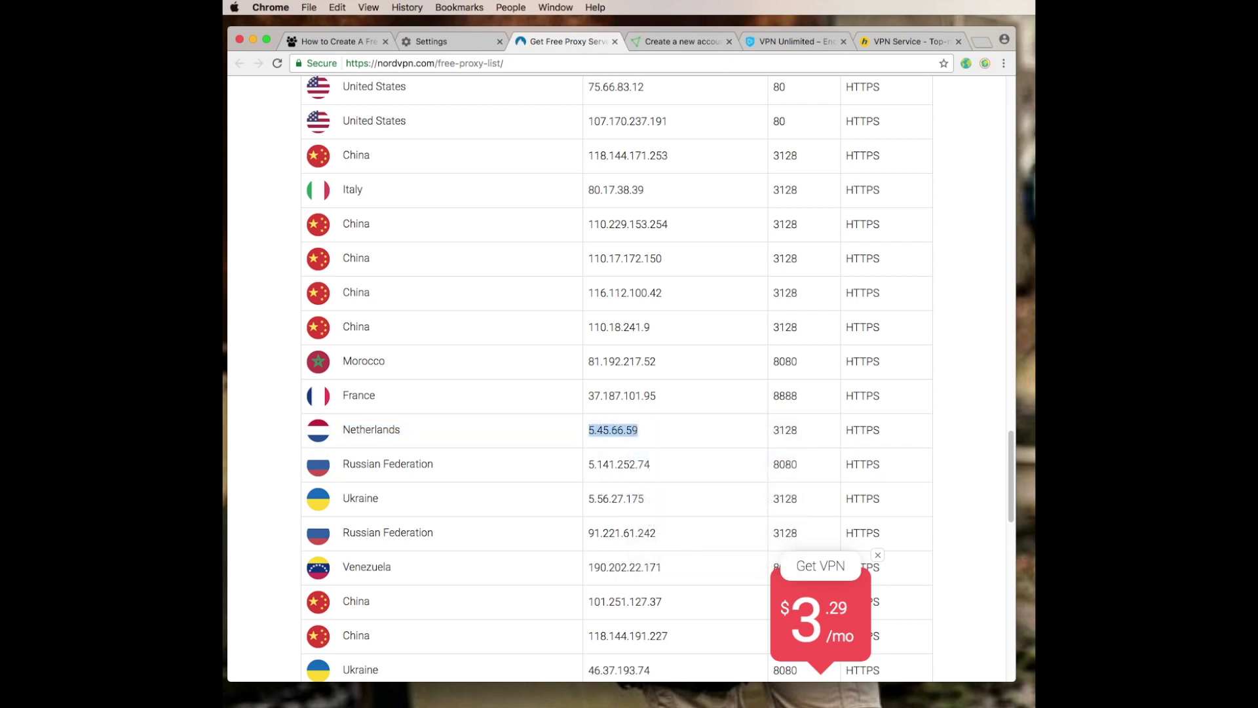
key(super+Tab)
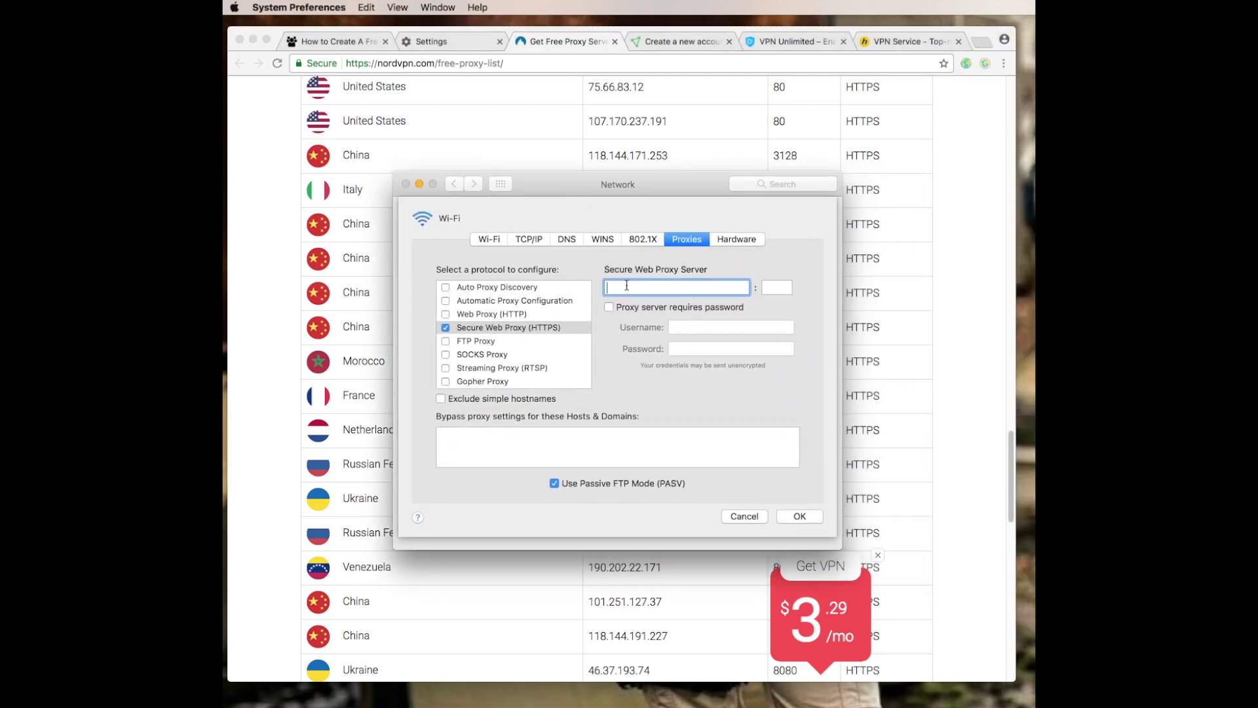
Step: Paste 5.45.66.59 as the Secure Web Proxy server address
right_click(624, 286)
click(652, 318)
click(784, 287)
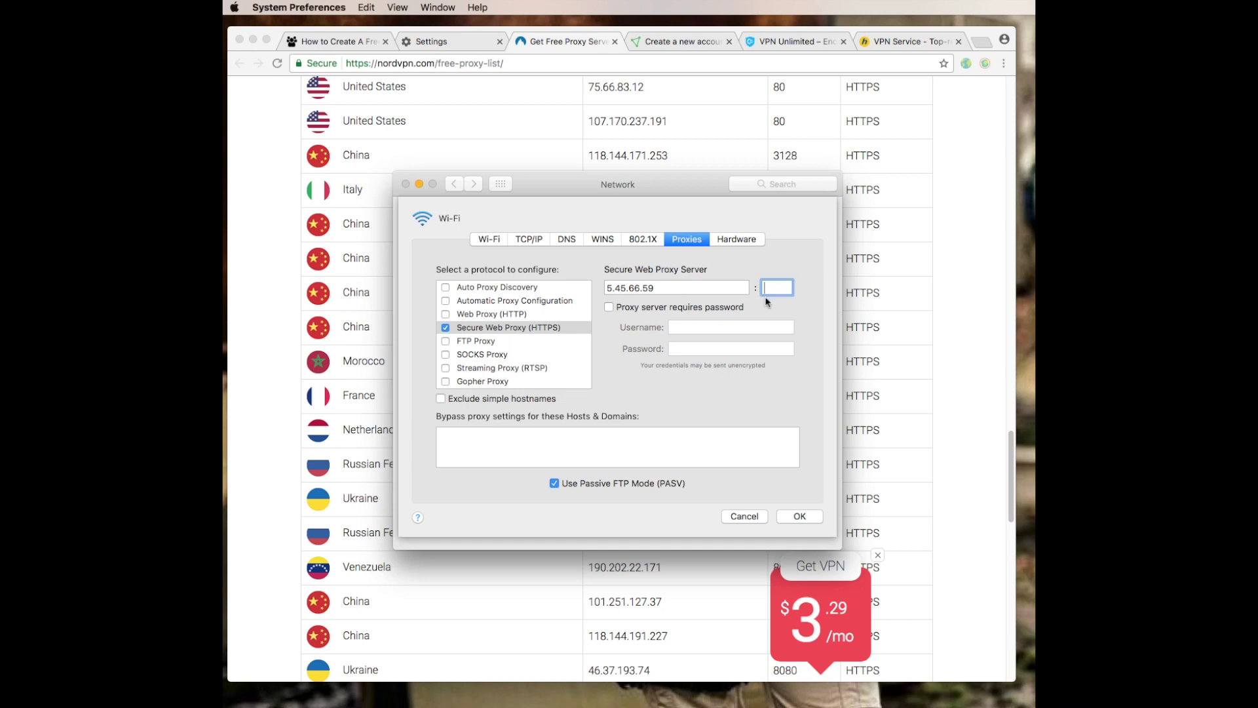
drag(688, 189, 656, 34)
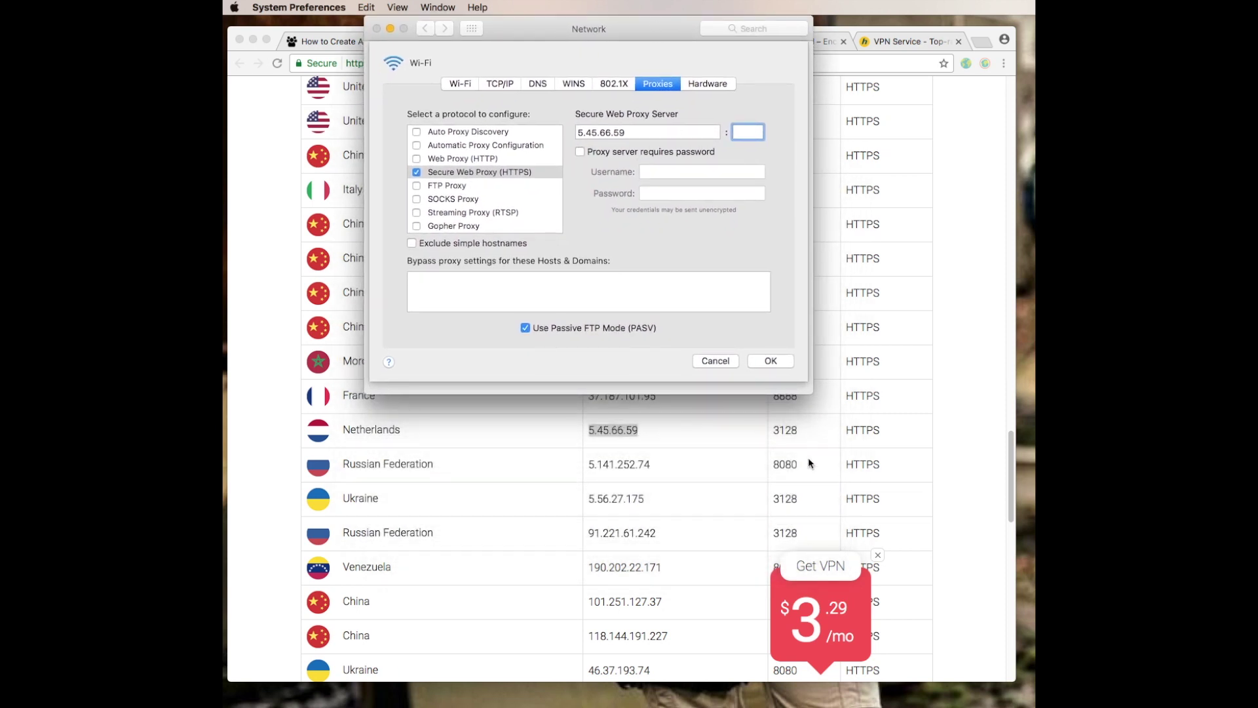
Step: Copy the Netherlands proxy's port 3128 from the proxy list
click(774, 431)
double_click(774, 432)
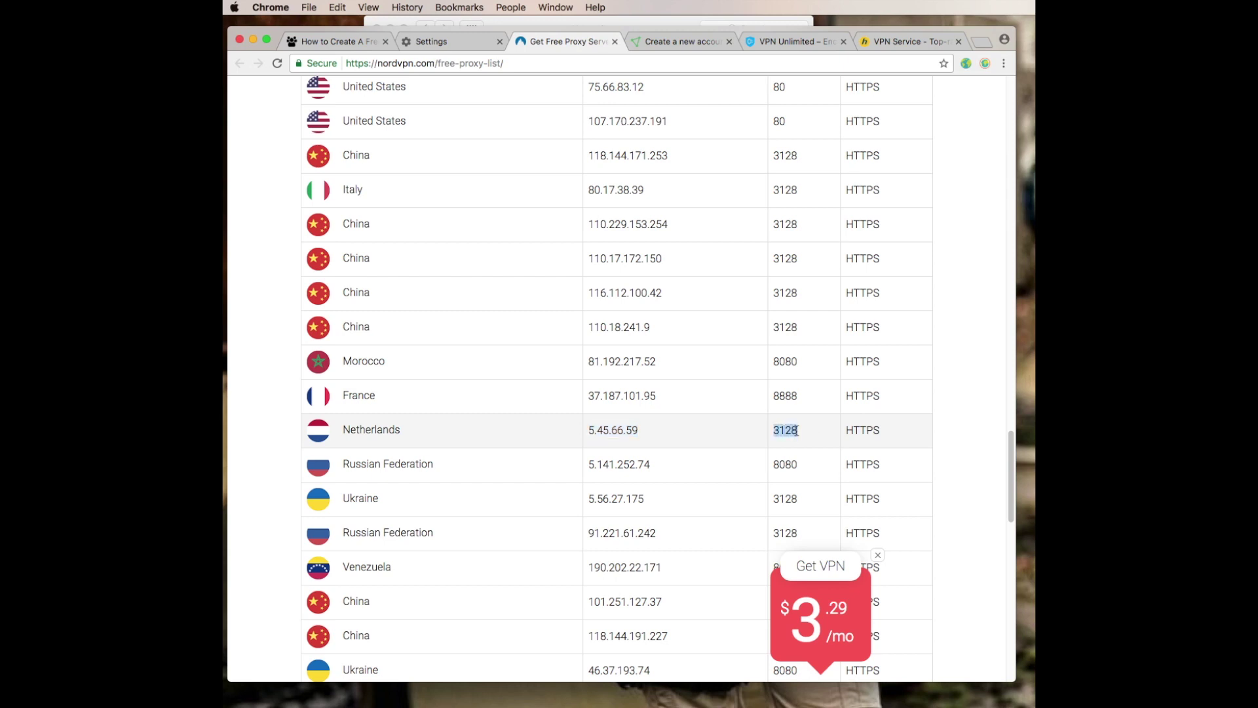
right_click(796, 429)
click(825, 459)
drag(843, 430, 891, 431)
Step: Paste 3128 into the proxy port field and move the Network window aside
click(555, 21)
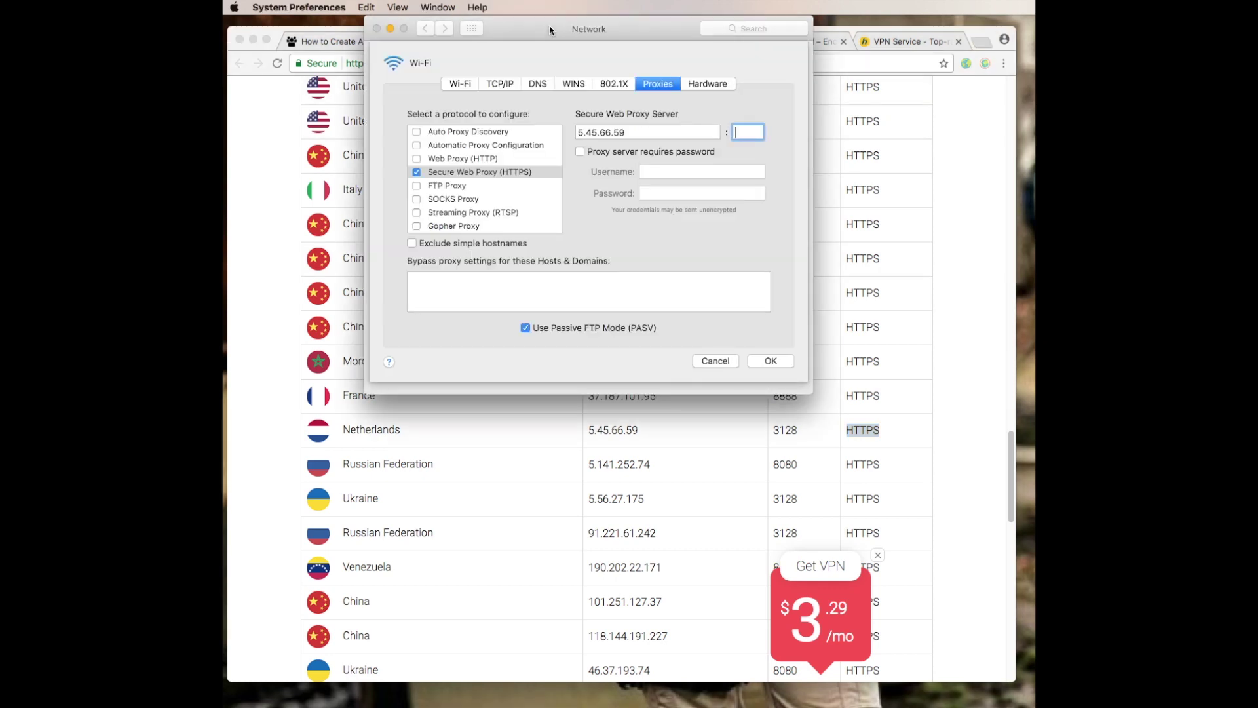
drag(549, 25, 561, 199)
right_click(761, 297)
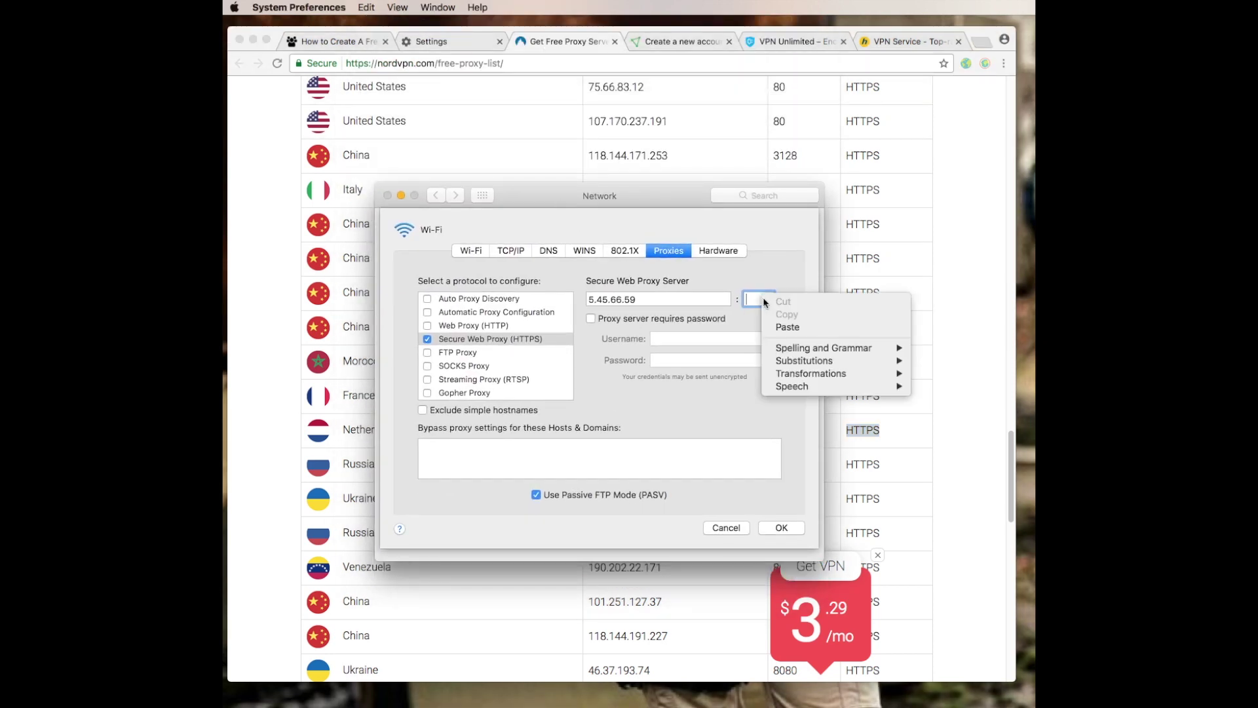
click(787, 328)
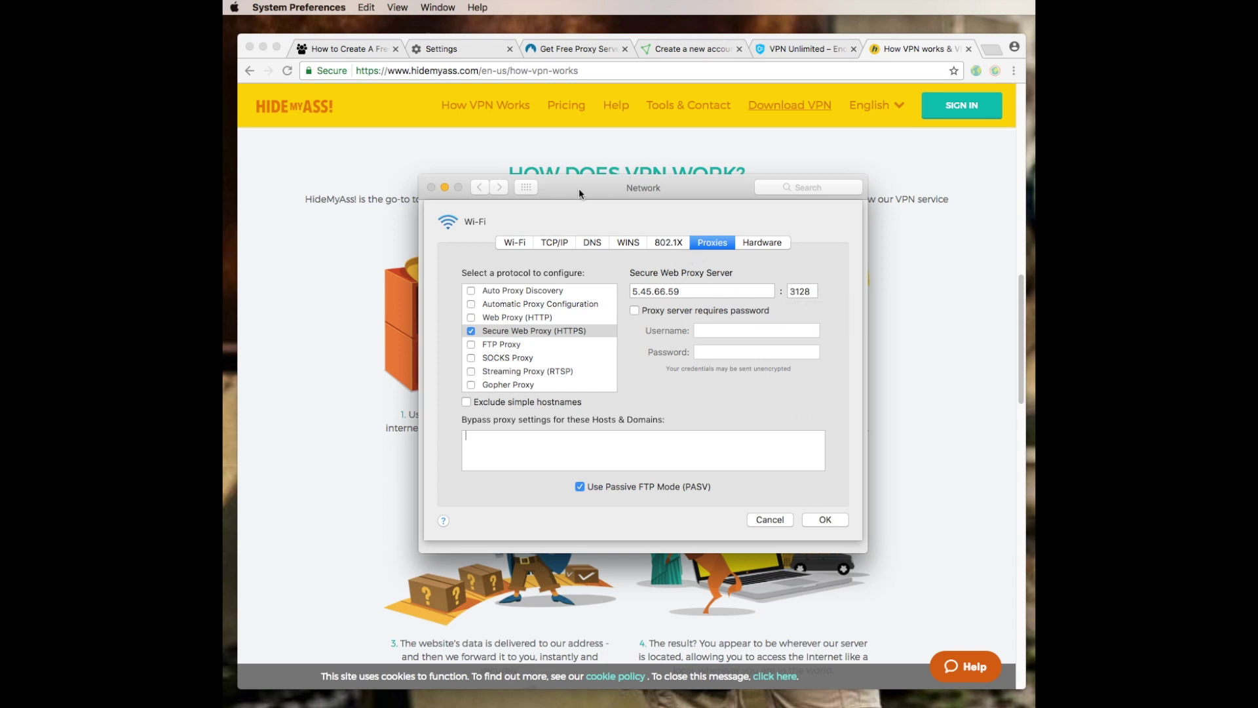
drag(579, 188, 1245, 191)
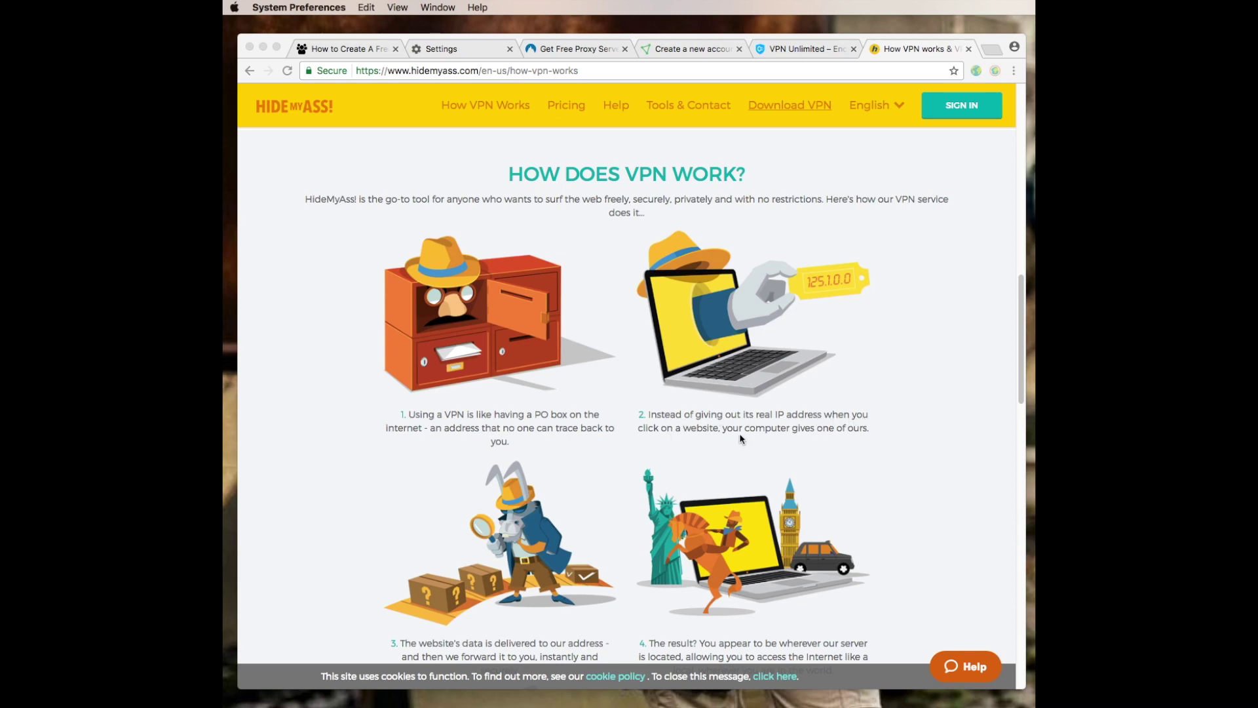
scroll(724, 495, up, 2)
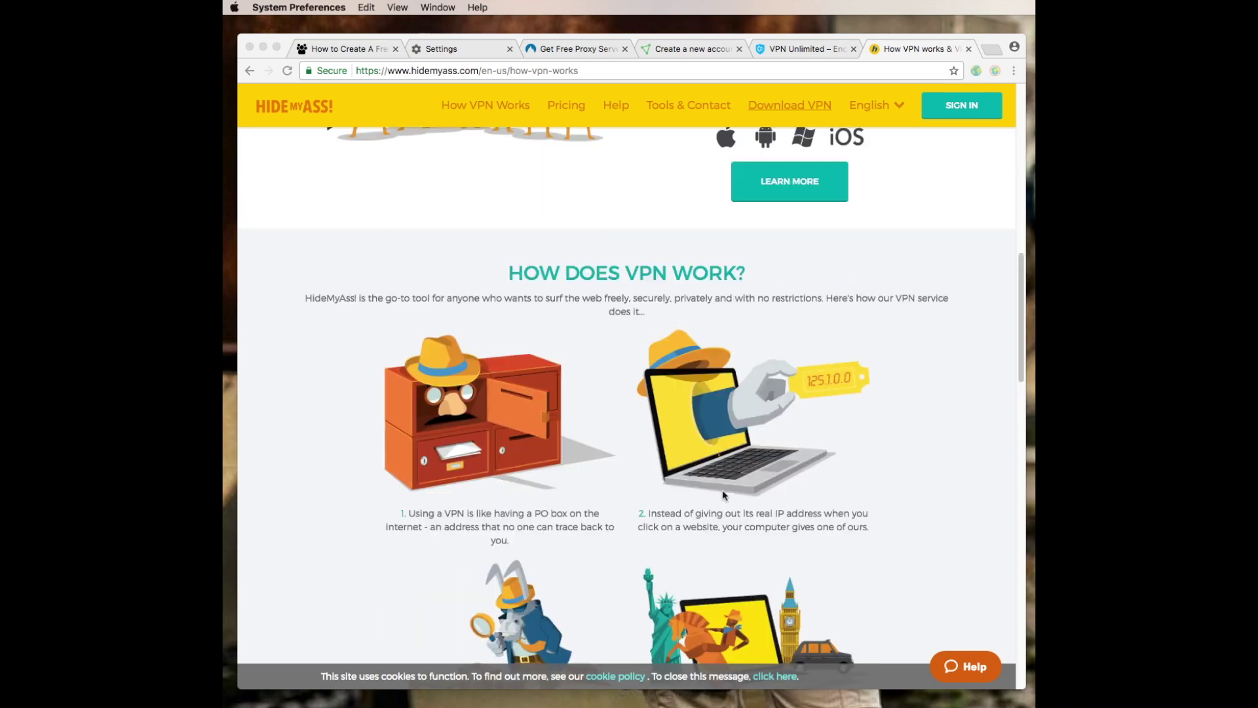
scroll(723, 496, down, 5)
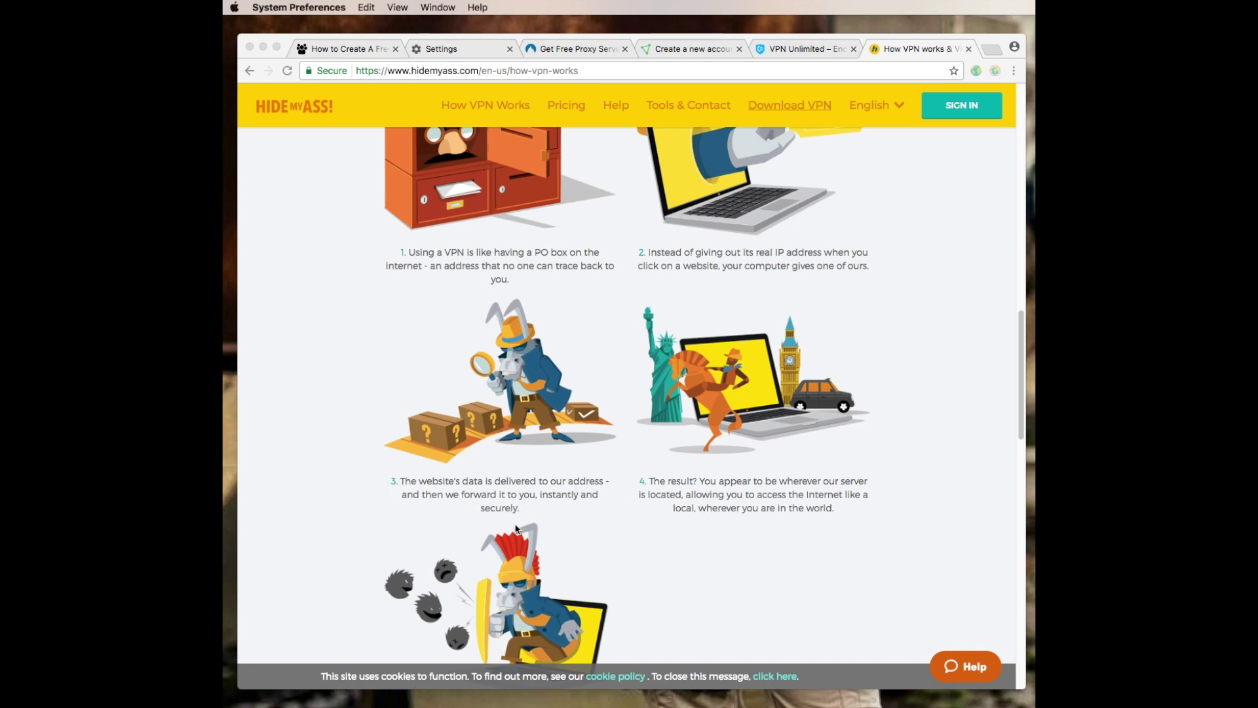
scroll(614, 560, down, 2)
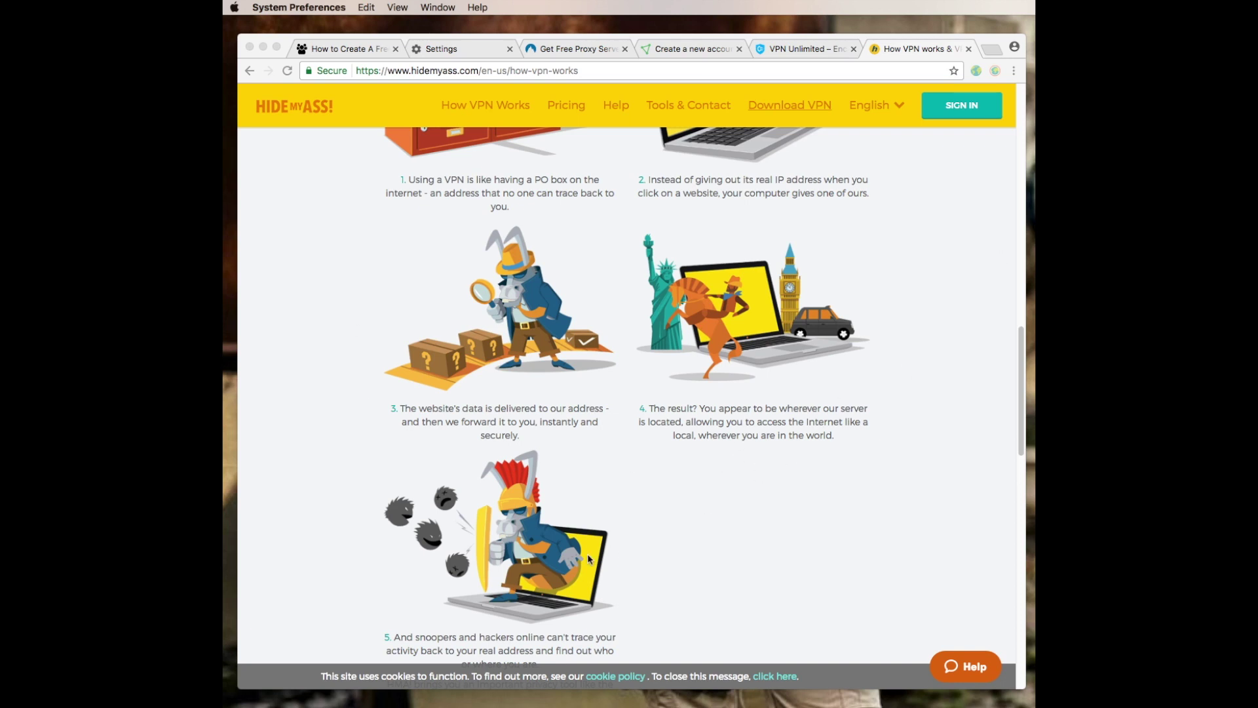
scroll(494, 554, up, 3)
scroll(494, 553, down, 8)
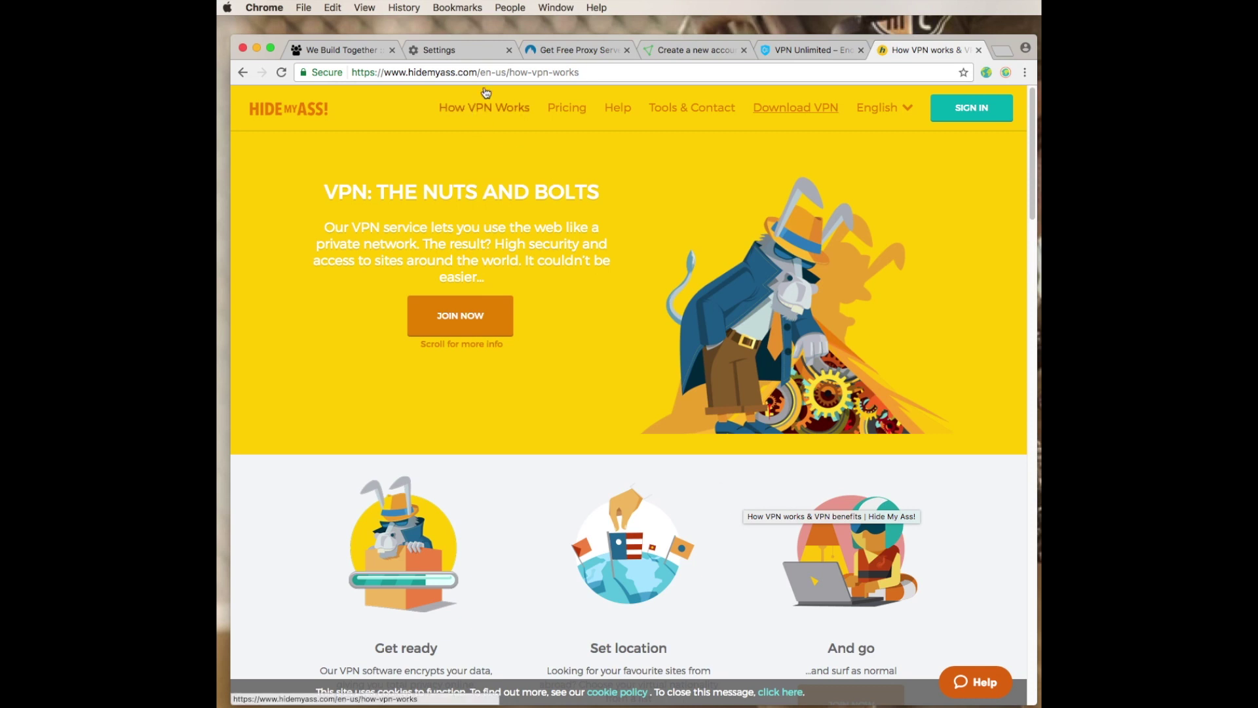
Step: Compare the free proxy list with the HideMyAss page, then view ProtonVPN's signup plans
click(576, 49)
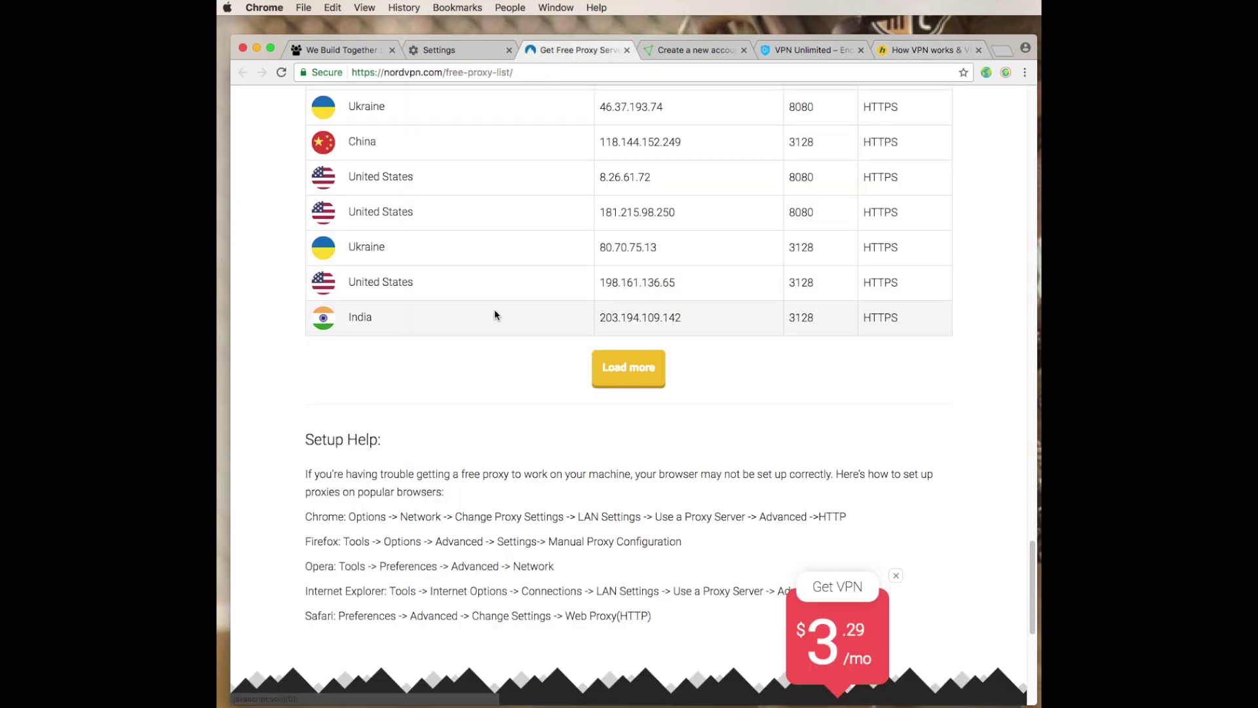
click(924, 50)
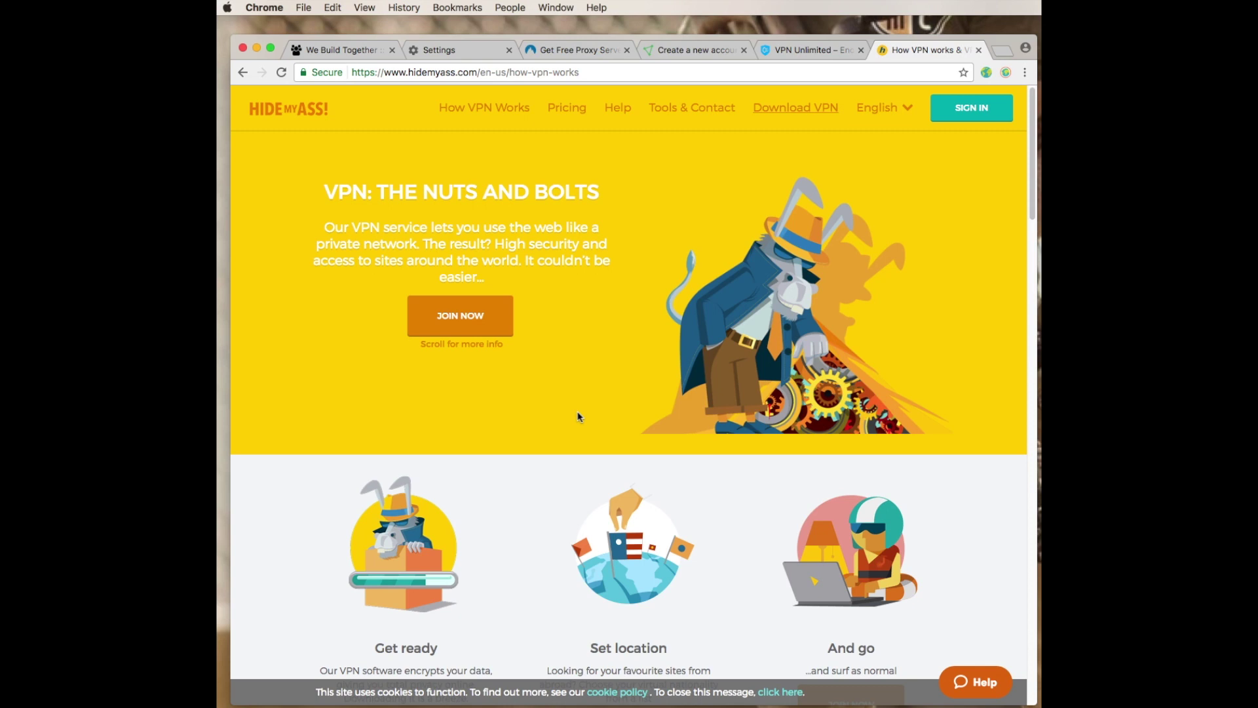
click(699, 51)
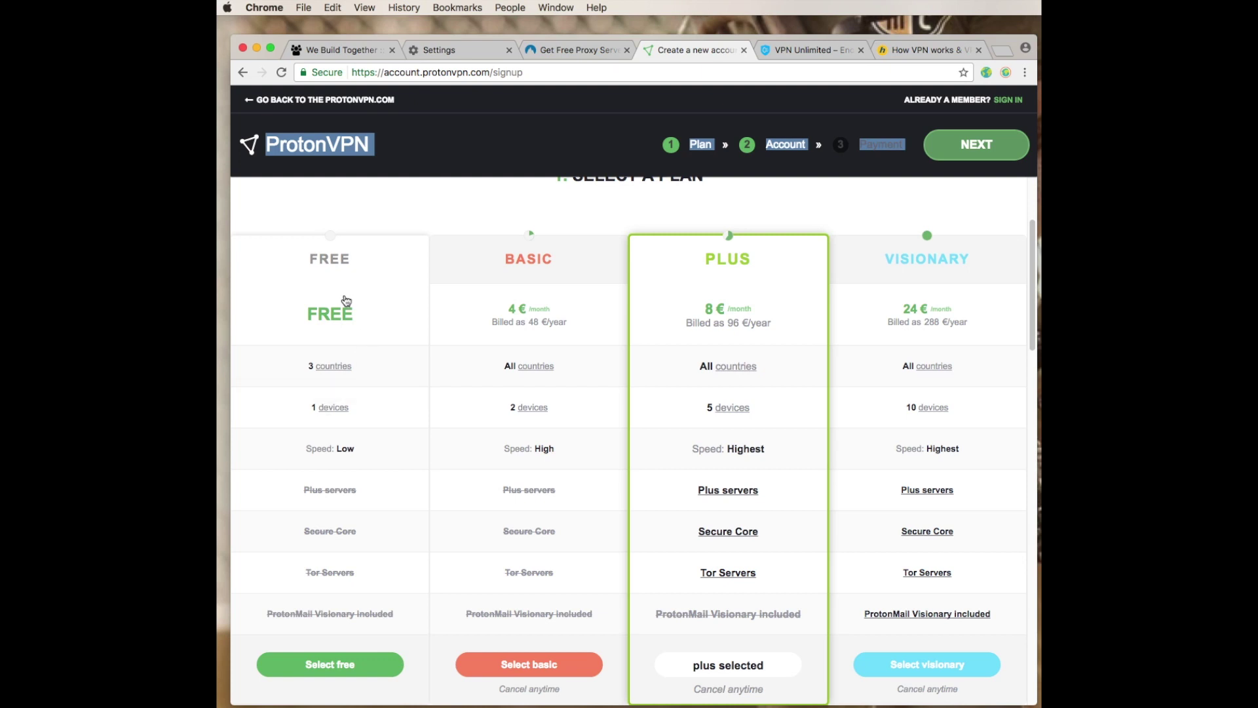
Step: Switch to the VPN Unlimited tab showing 'Meet the DNS Firewall'
click(817, 55)
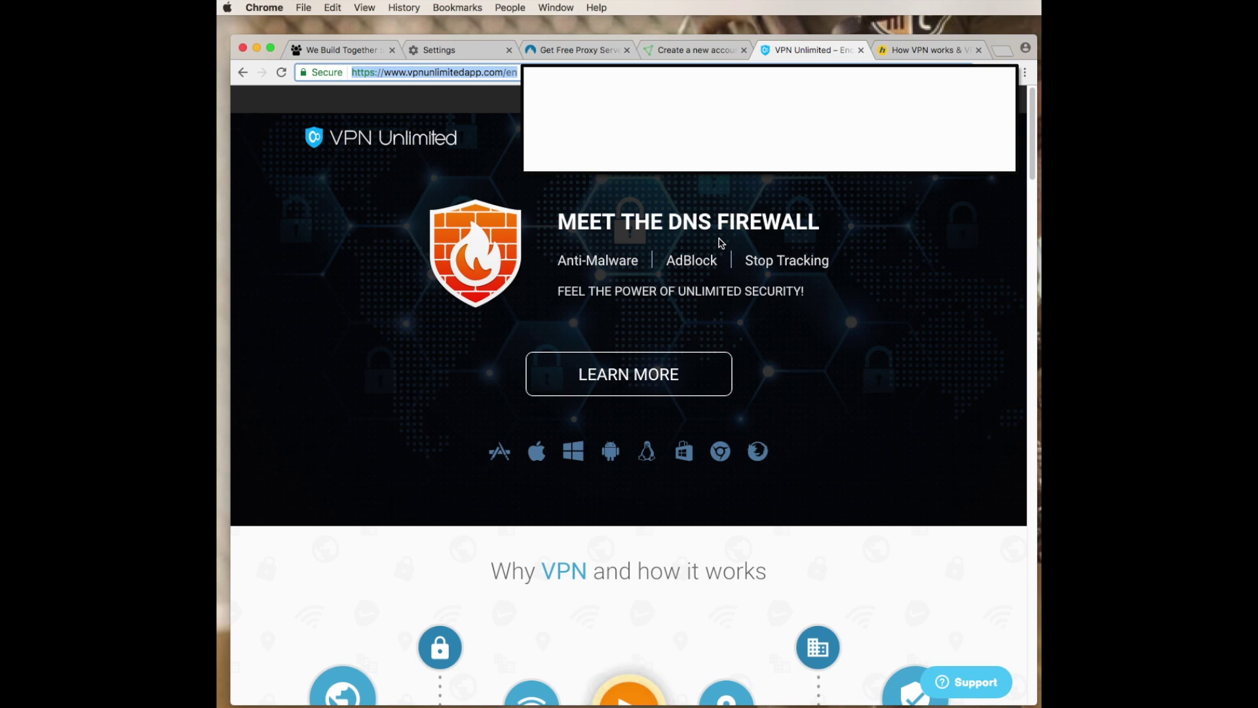
Step: Switch with Cmd+1 to fiveforchange.org's 'We Build Together' tab
key(super+1)
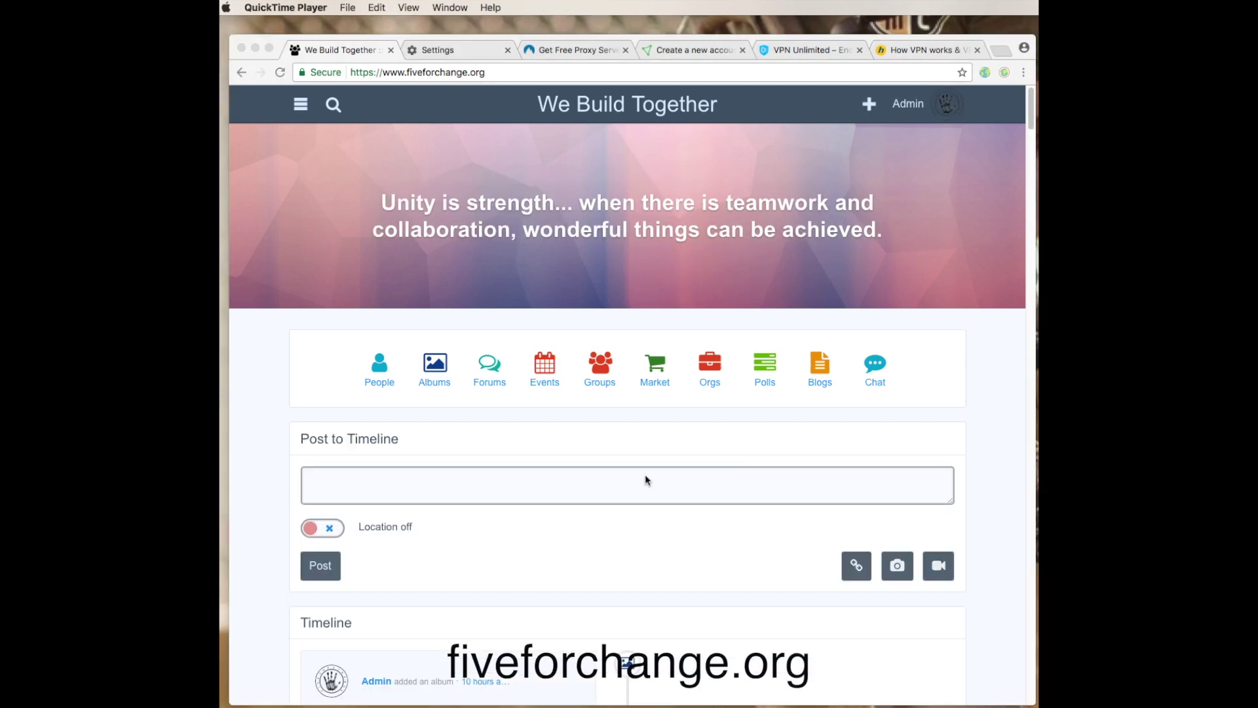
Step: Advance the Daily Trash Pickup album to its next photo
scroll(649, 495, down, 6)
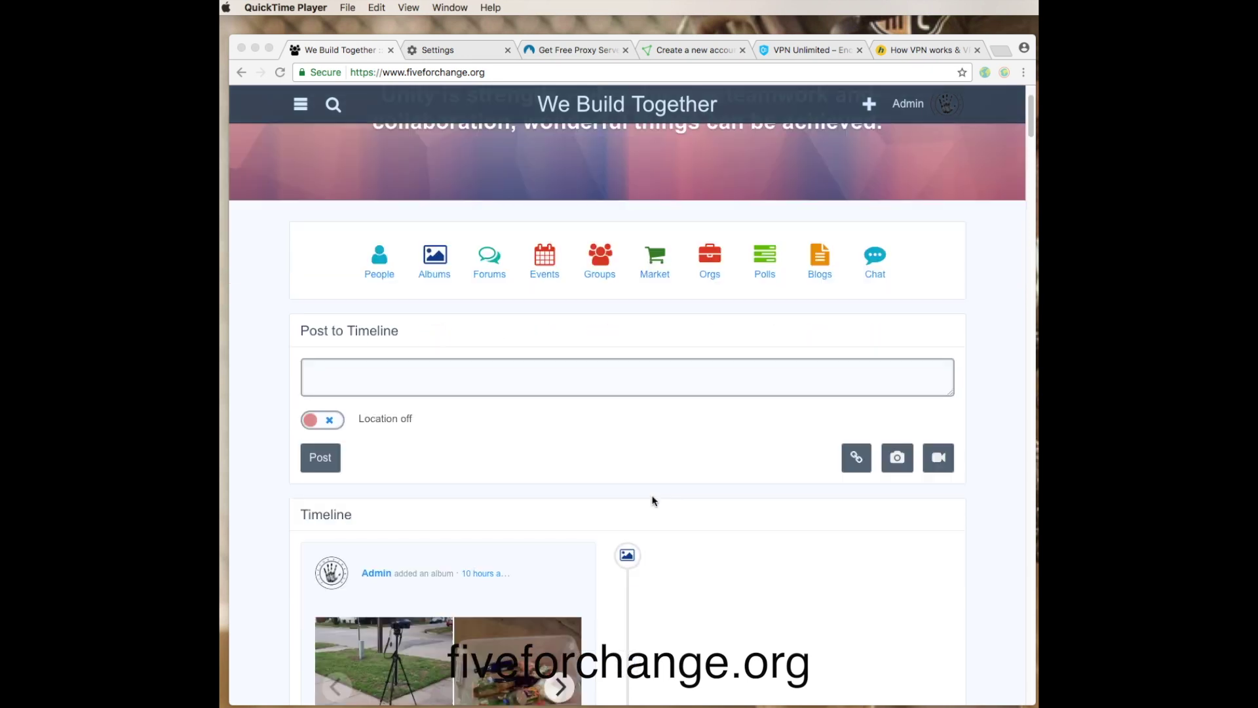
click(559, 404)
click(560, 403)
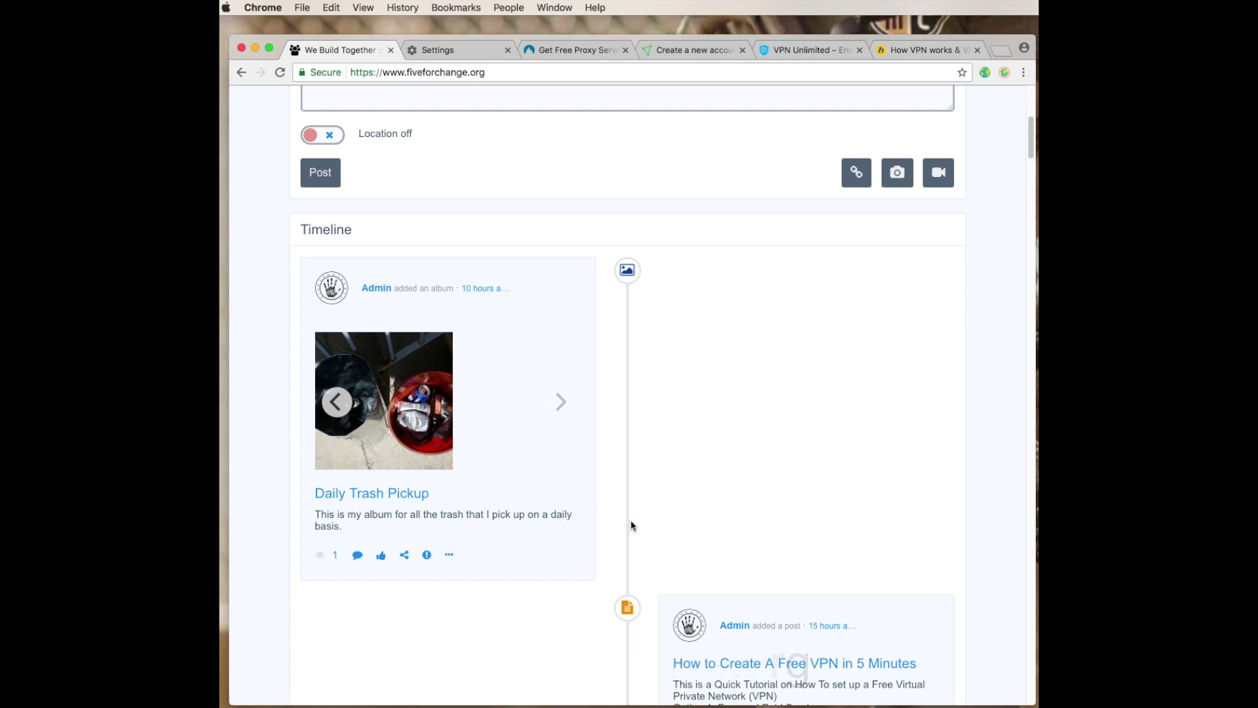
Step: Scroll through the Timeline posts and back up, then go to the site's forums
scroll(633, 525, down, 5)
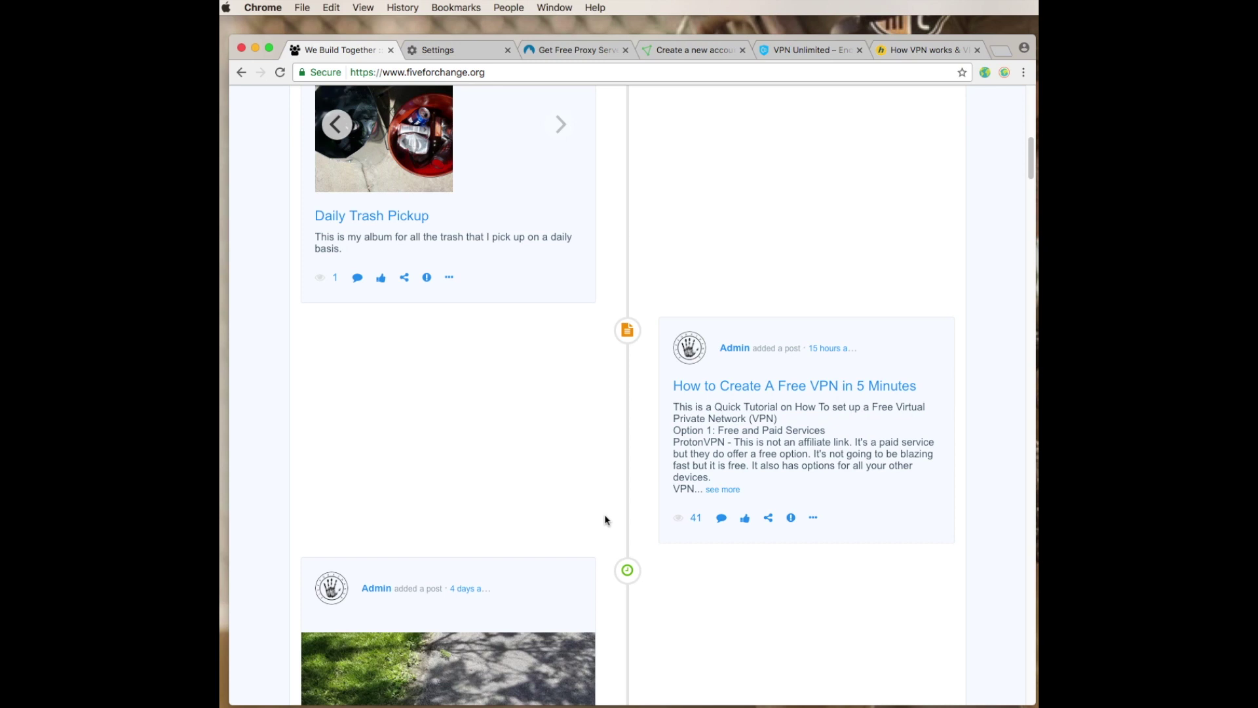
scroll(610, 520, down, 3)
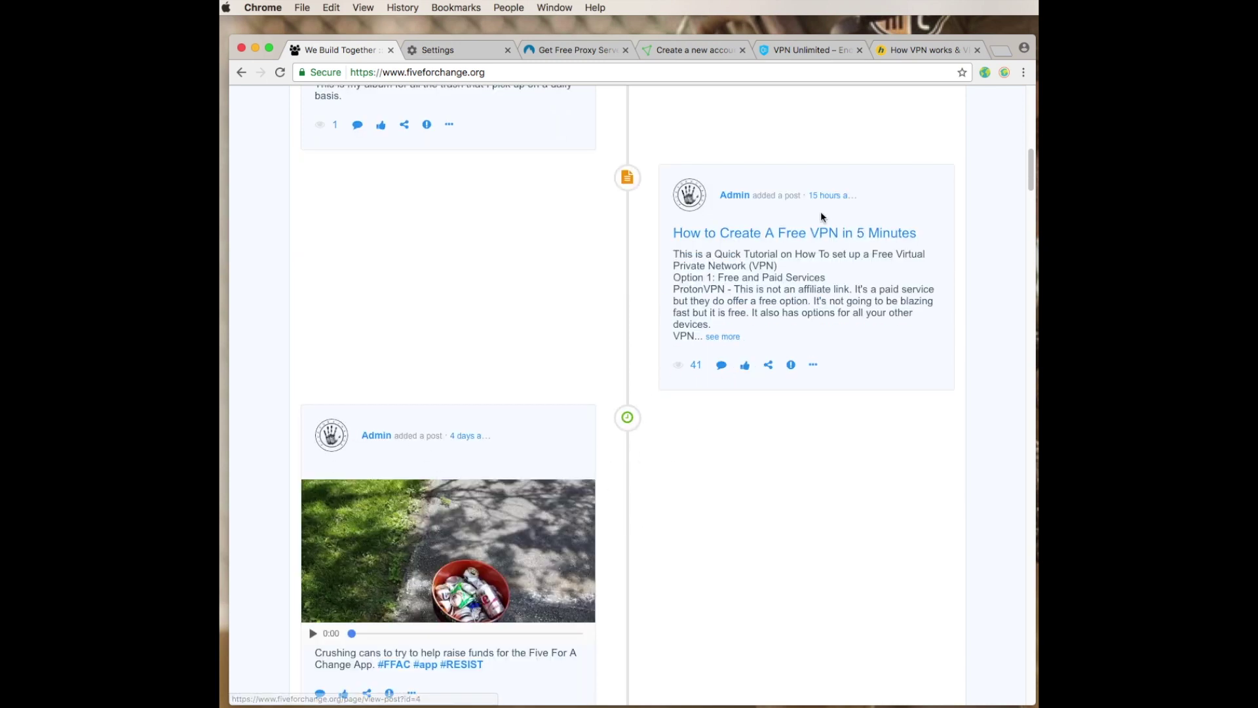
scroll(705, 478, down, 5)
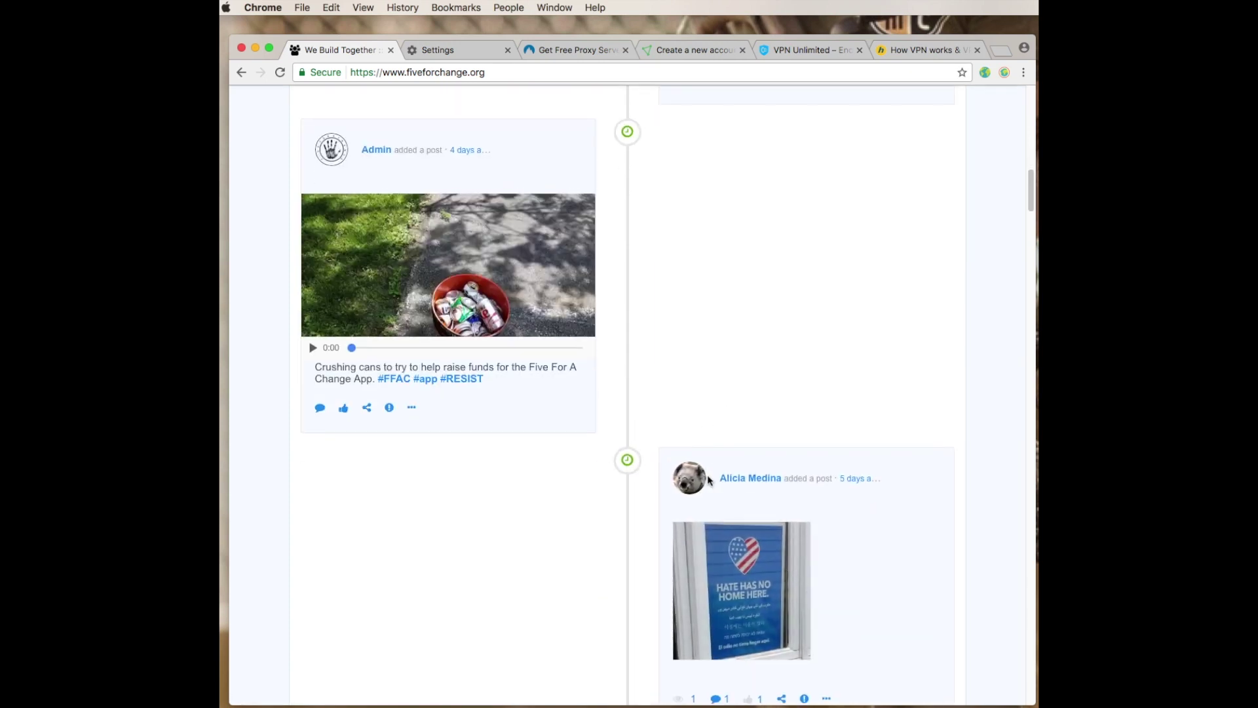
scroll(708, 481, down, 4)
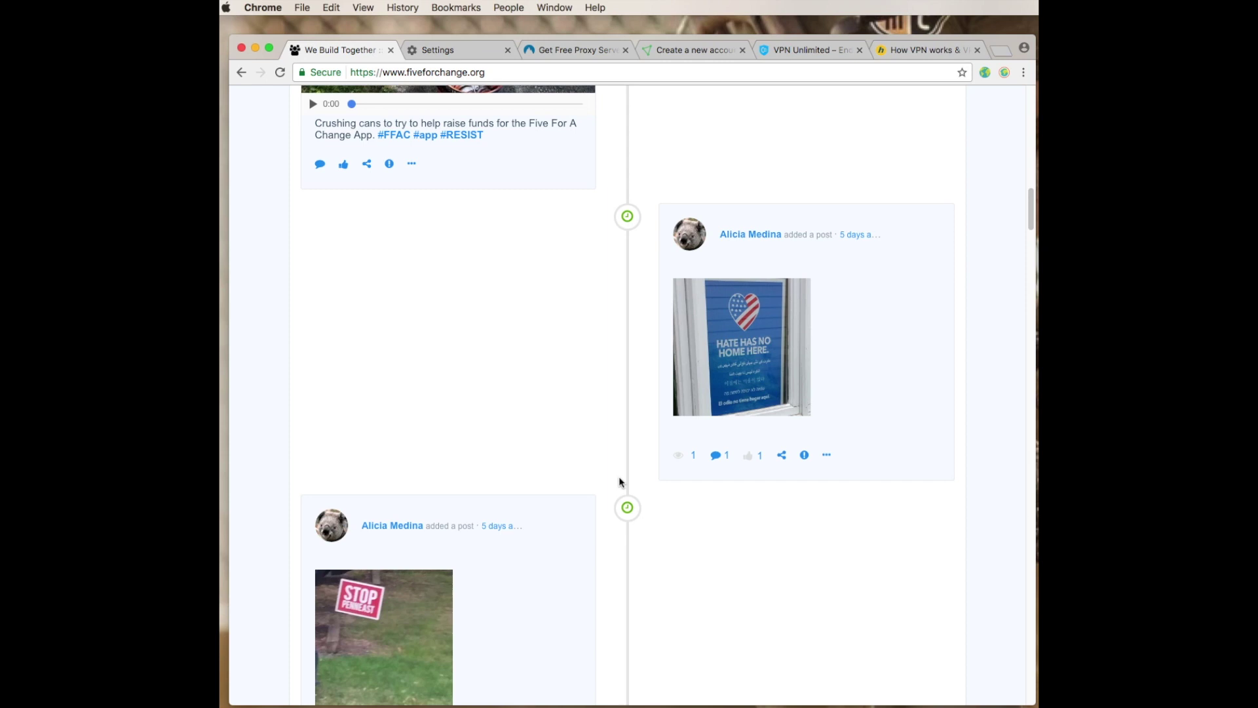
scroll(619, 481, down, 10)
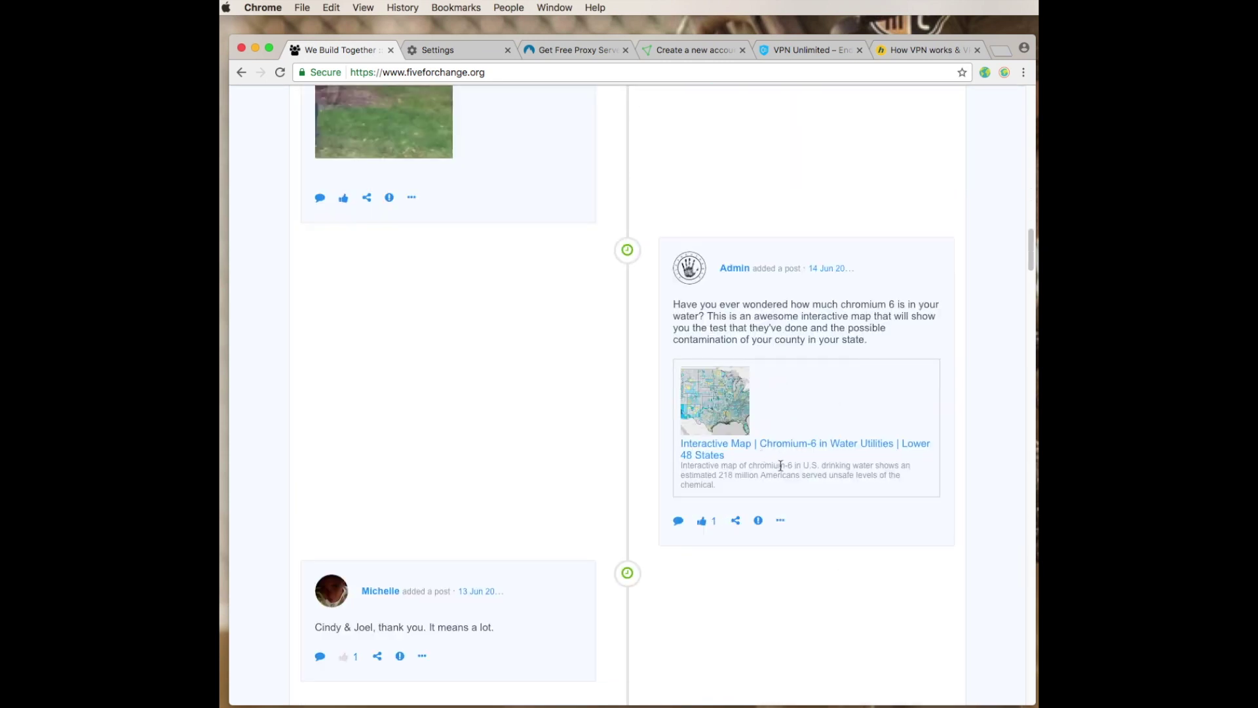
scroll(781, 475, up, 15)
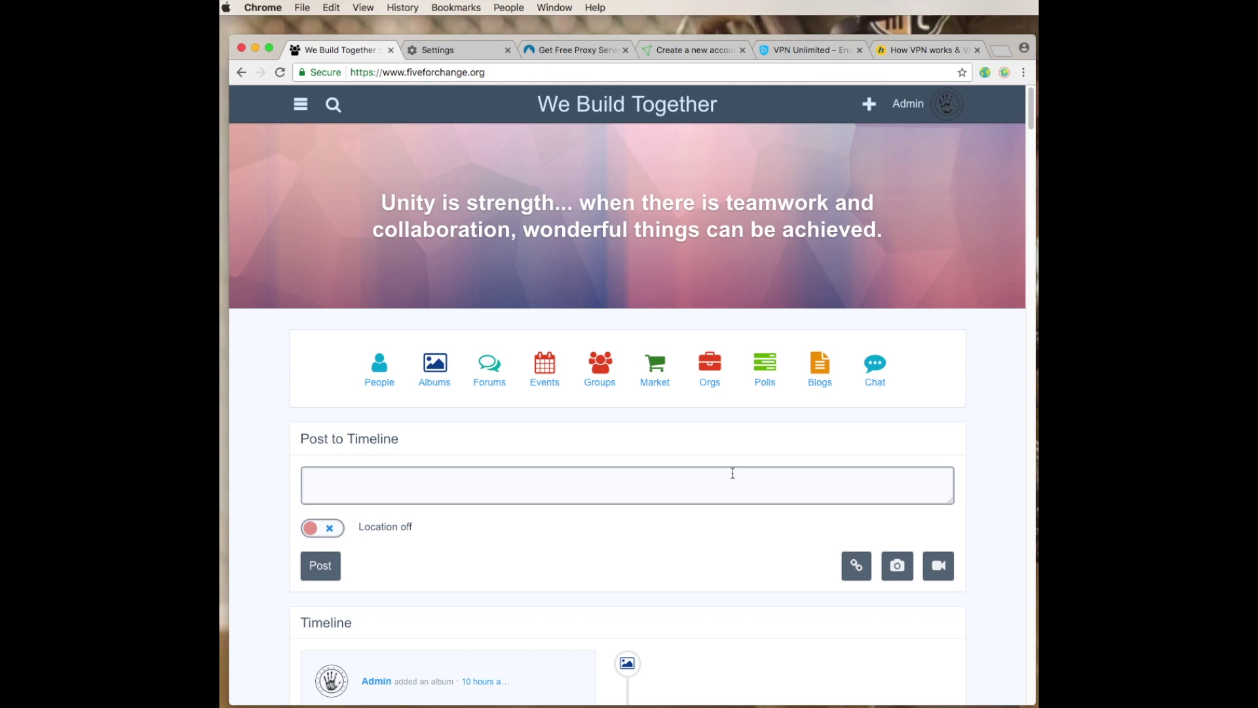
click(501, 367)
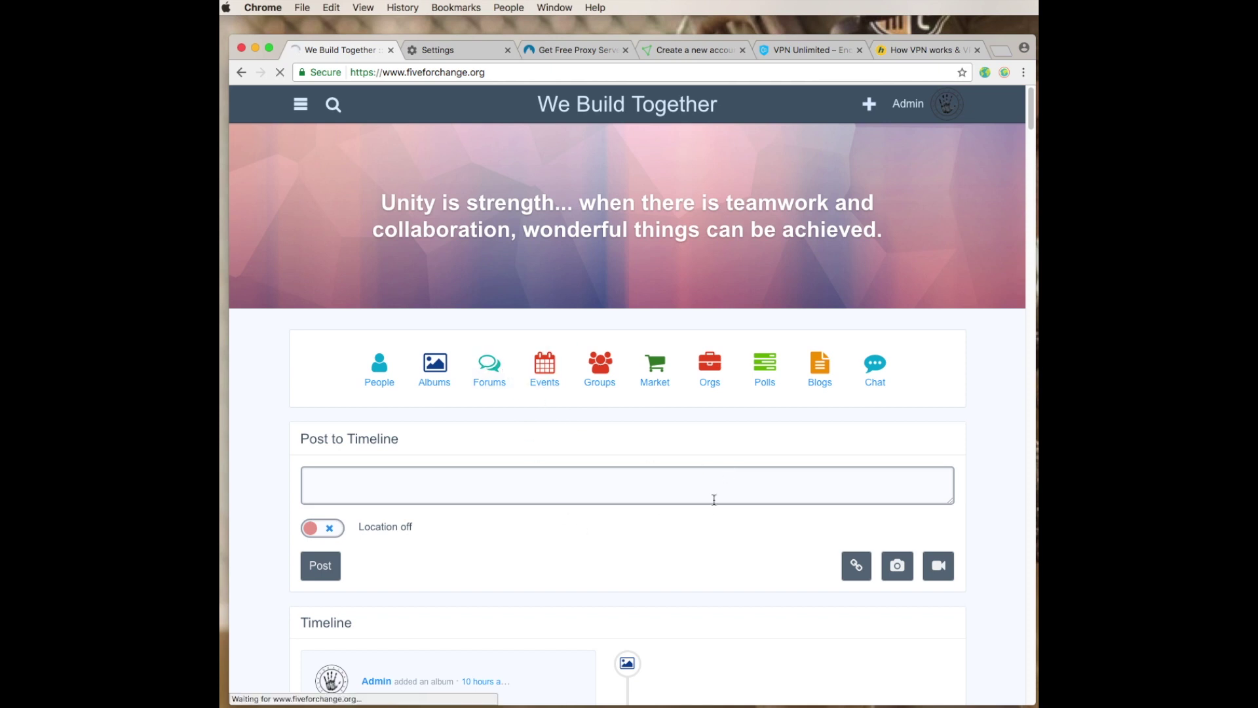
Step: Scroll through the Forums page's categories, such as General (10), and Forums With Recent Posts, then return to the top
scroll(748, 525, down, 5)
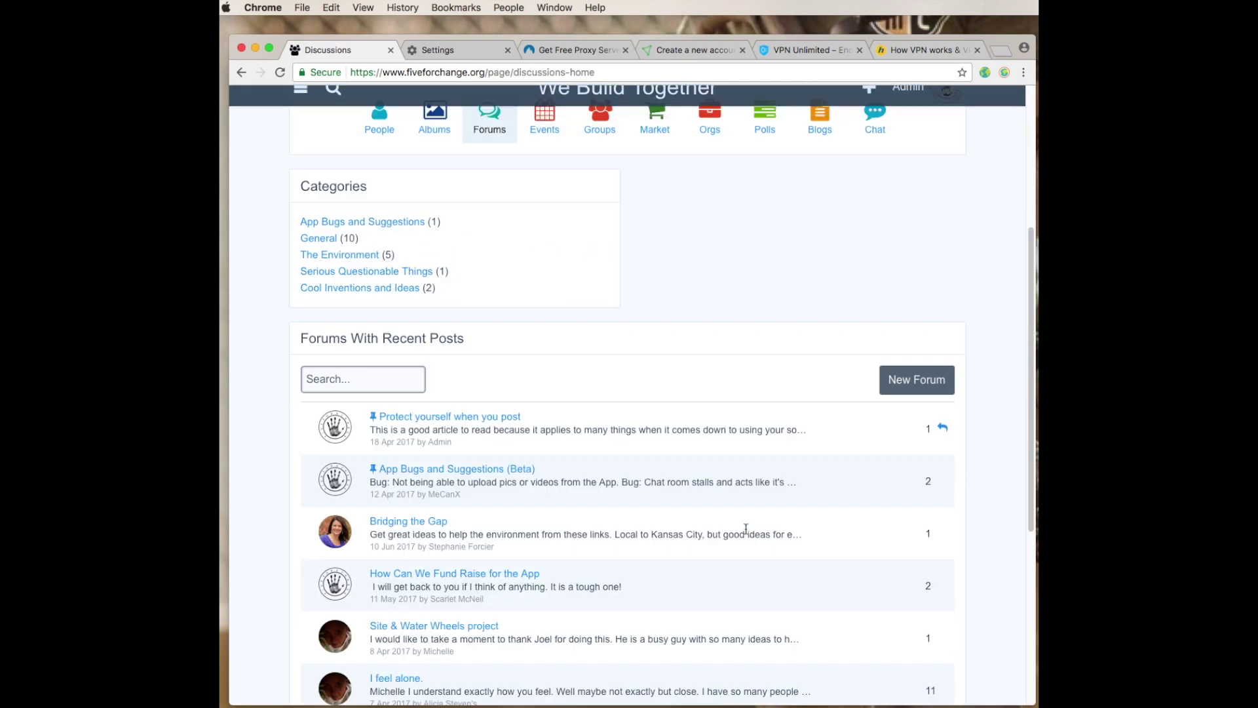
scroll(754, 534, down, 3)
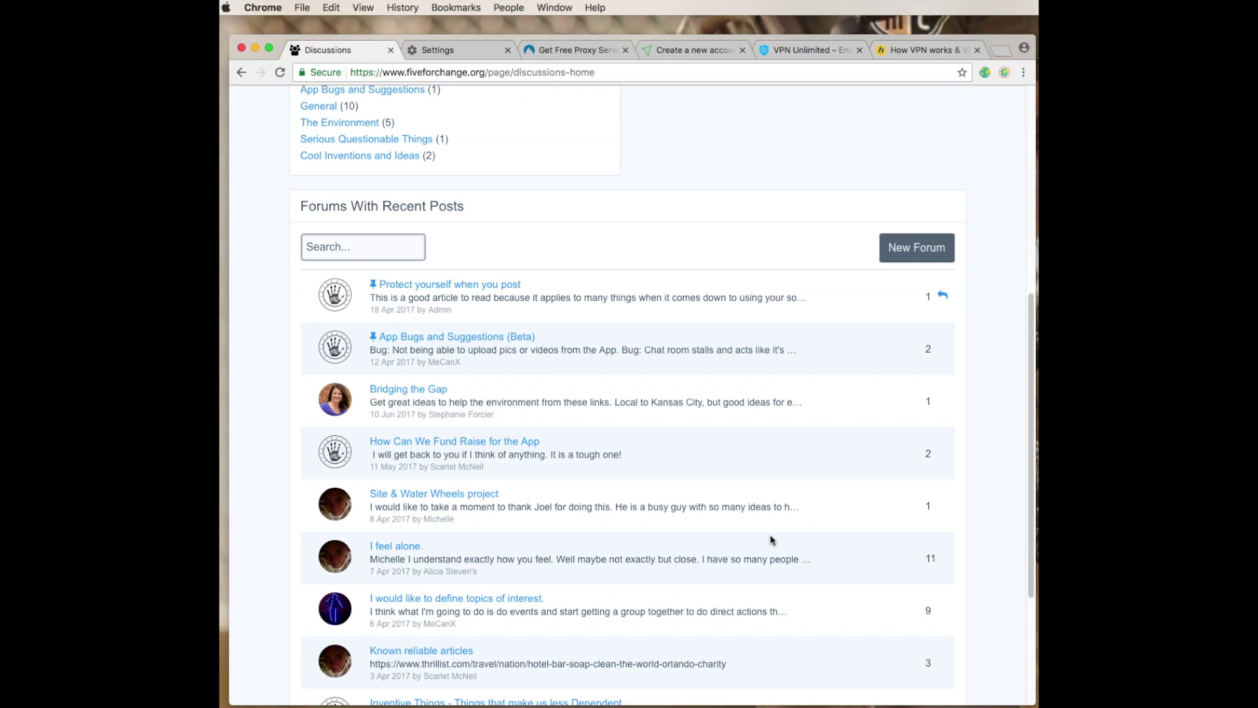
scroll(773, 539, down, 3)
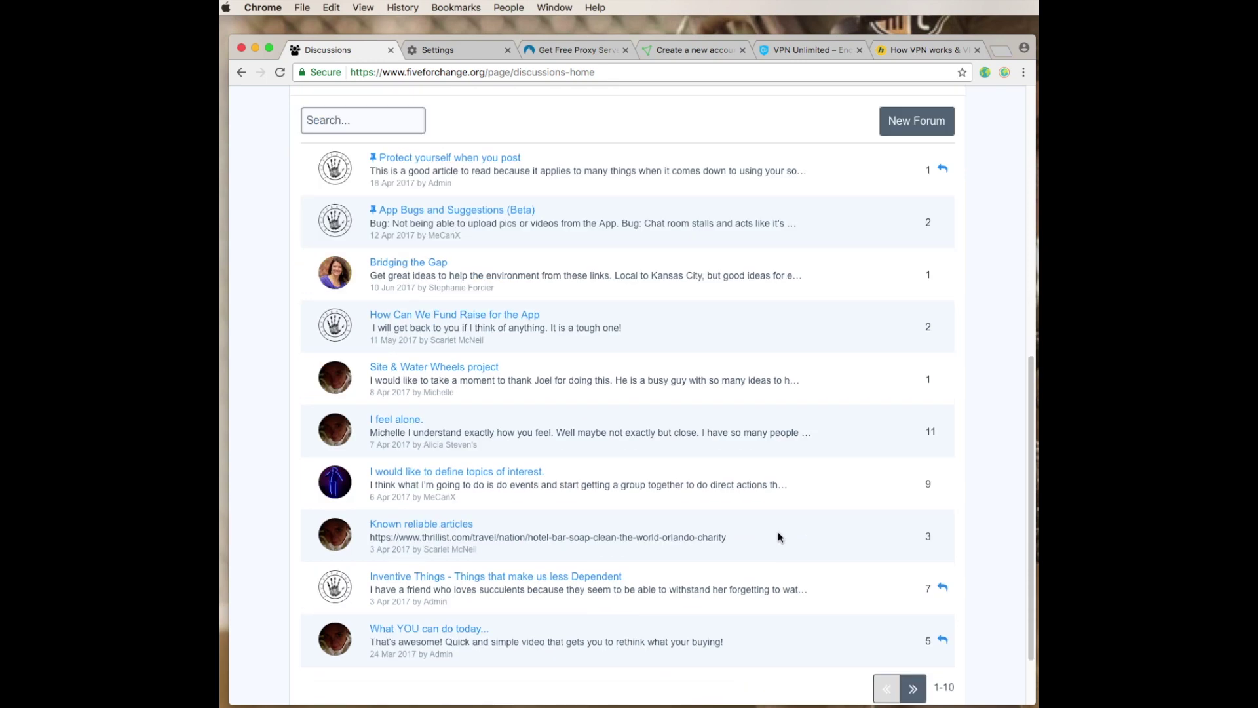
scroll(776, 544, up, 10)
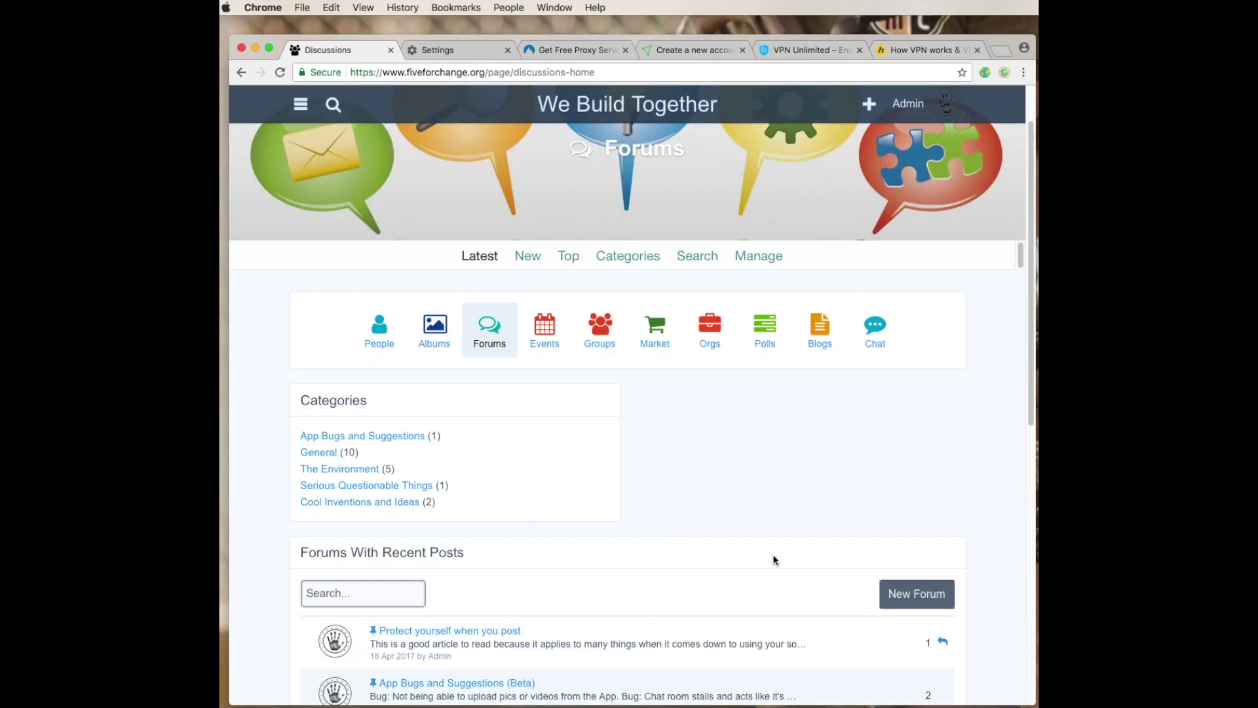
scroll(775, 561, up, 2)
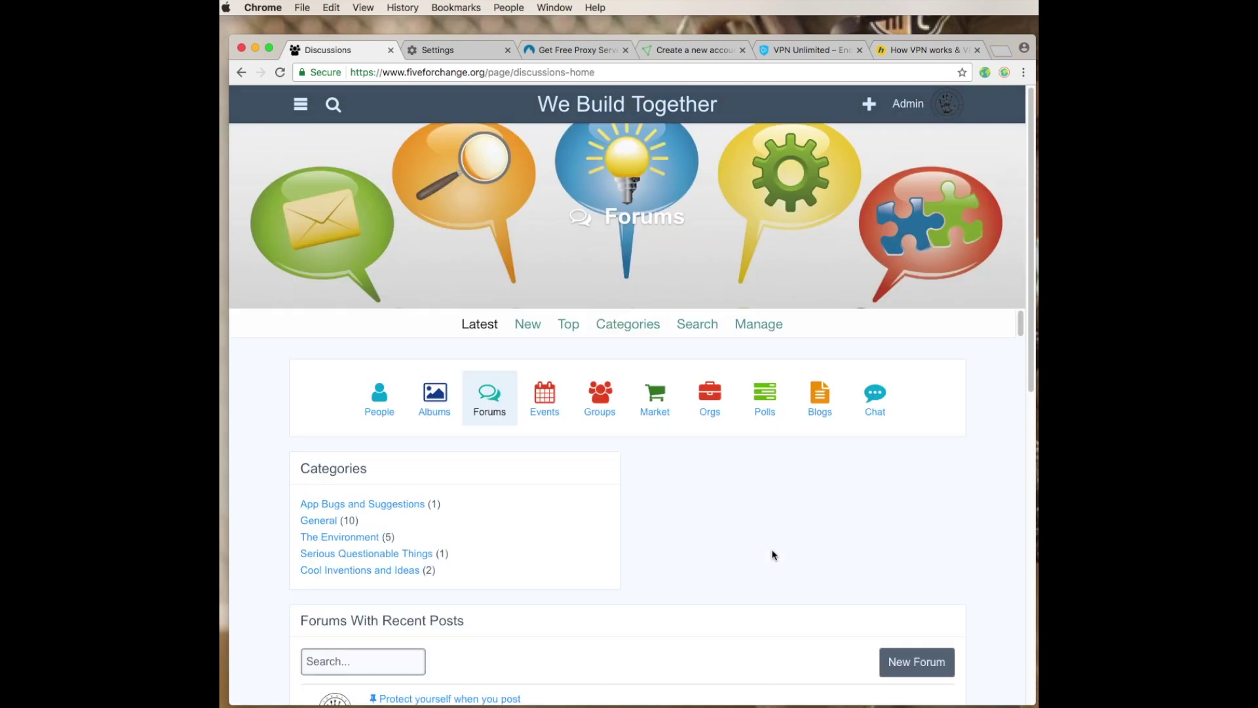